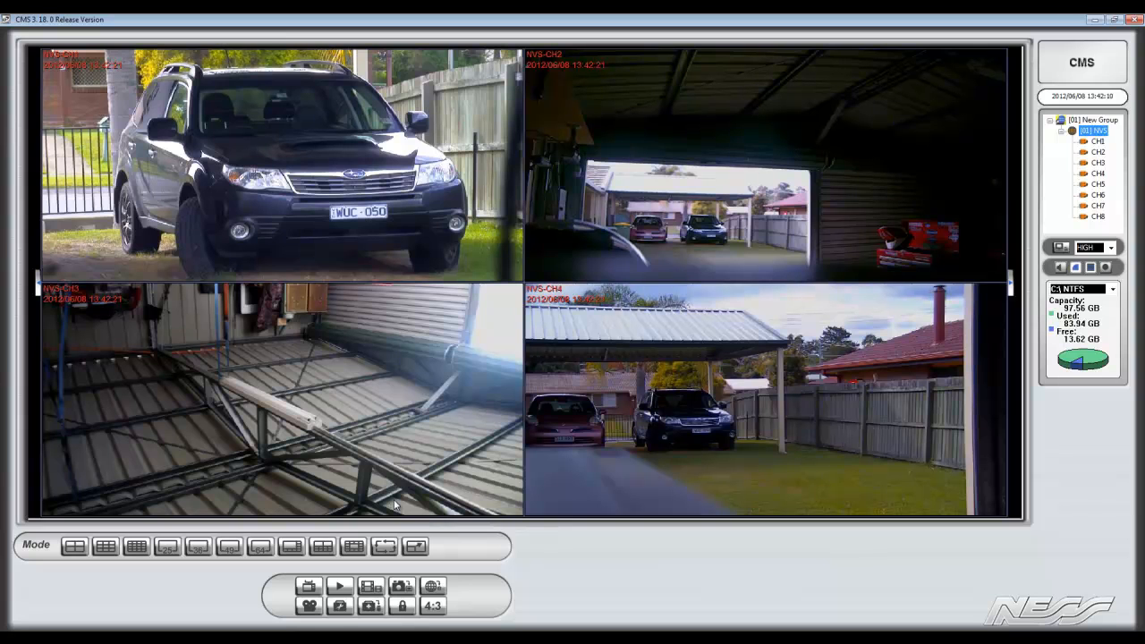
Play back the NVS recordings from 2012/06/08 at 09:24:23 and enlarge the channel 1 view
{"action": "left_click", "coordinate": [340, 586]}
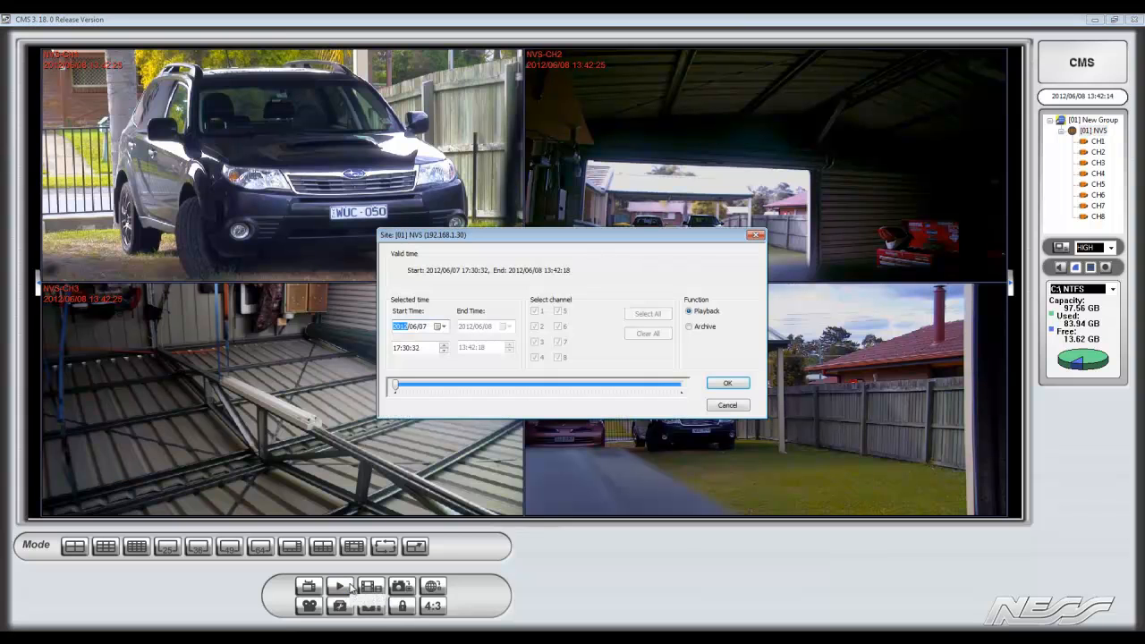
{"action": "left_click", "coordinate": [439, 328]}
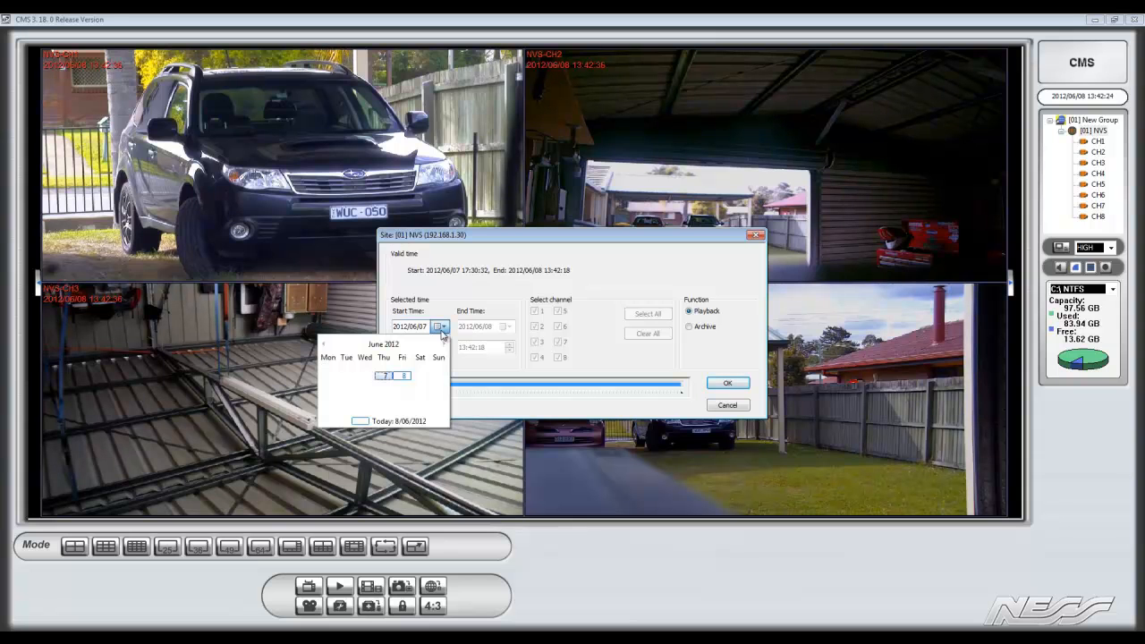
{"action": "left_click", "coordinate": [404, 377]}
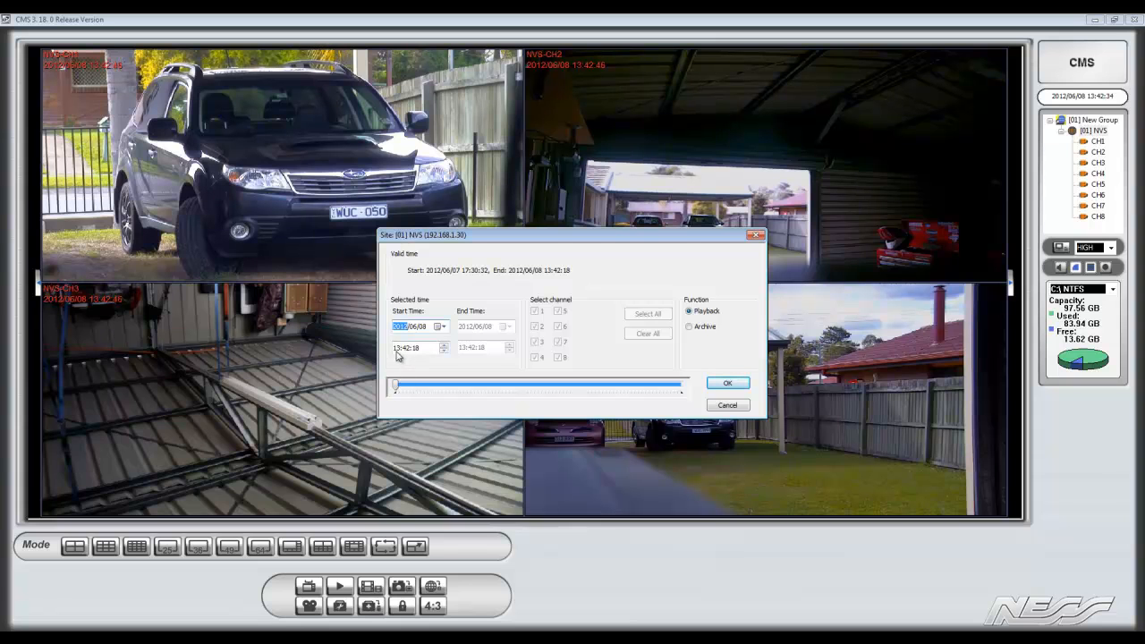
{"action": "left_click_drag", "start_coordinate": [395, 386], "coordinate": [624, 397]}
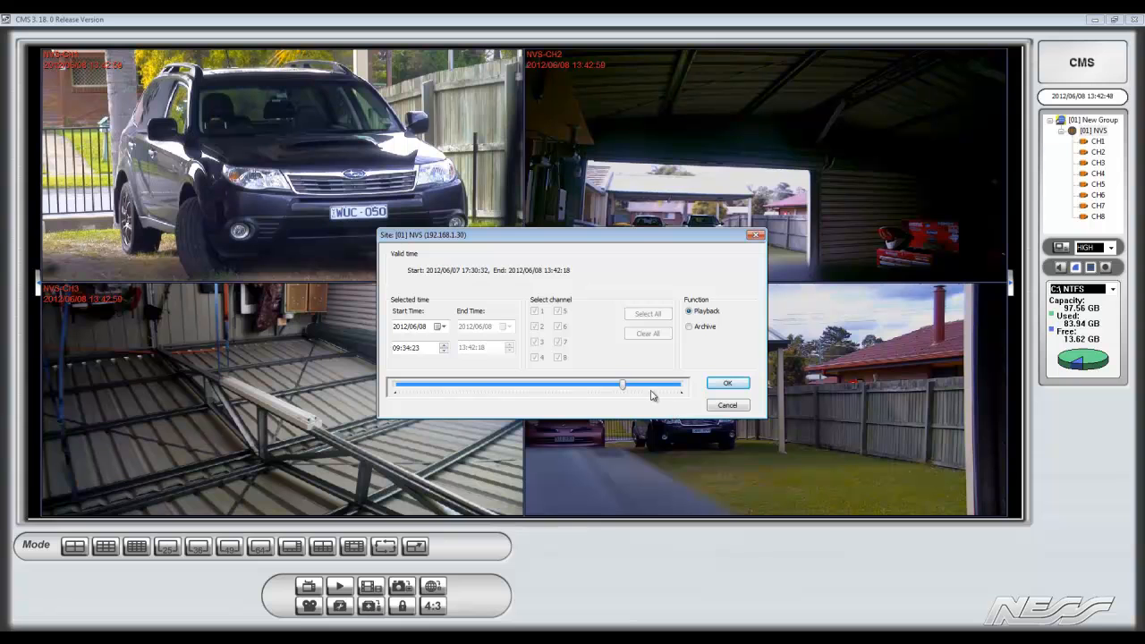
{"action": "left_click", "coordinate": [409, 348]}
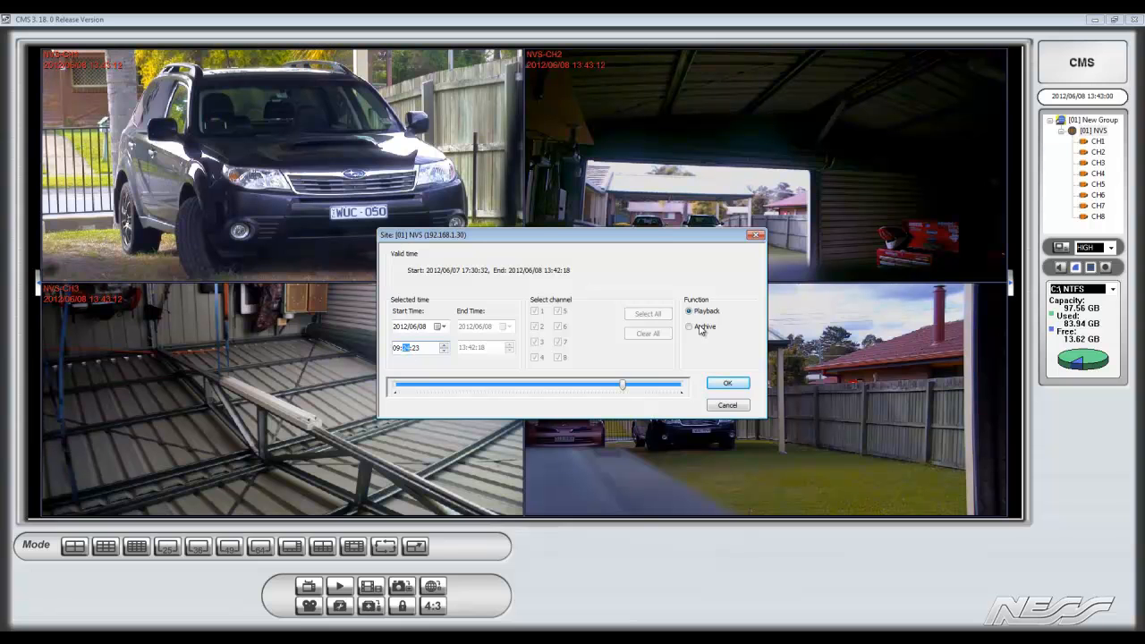
{"action": "left_click", "coordinate": [721, 383]}
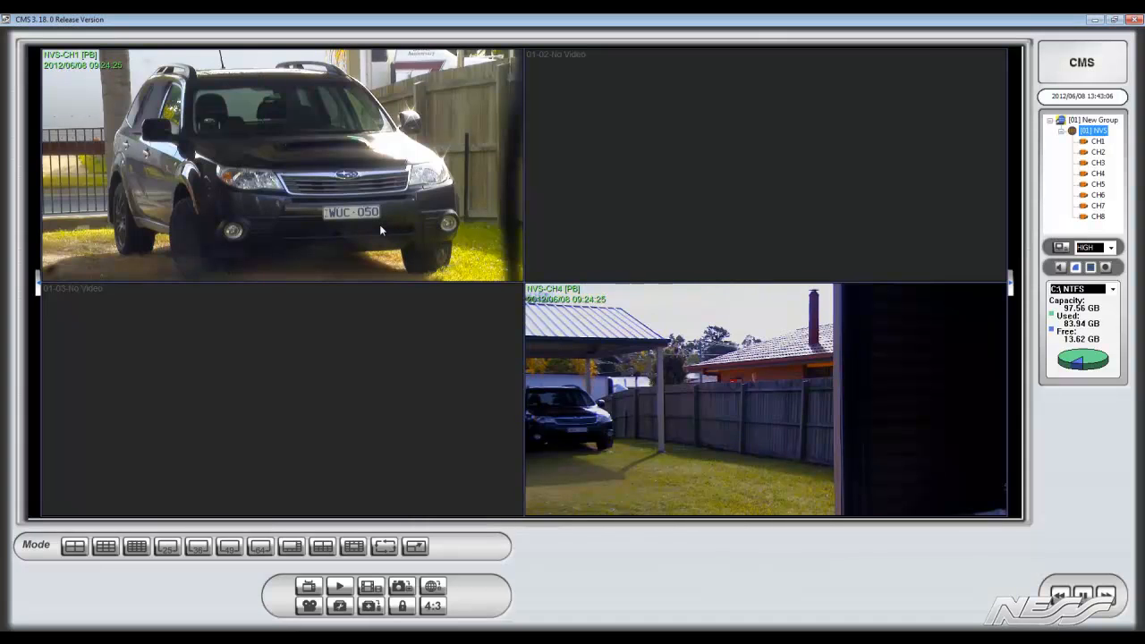
{"action": "double_click", "coordinate": [380, 229]}
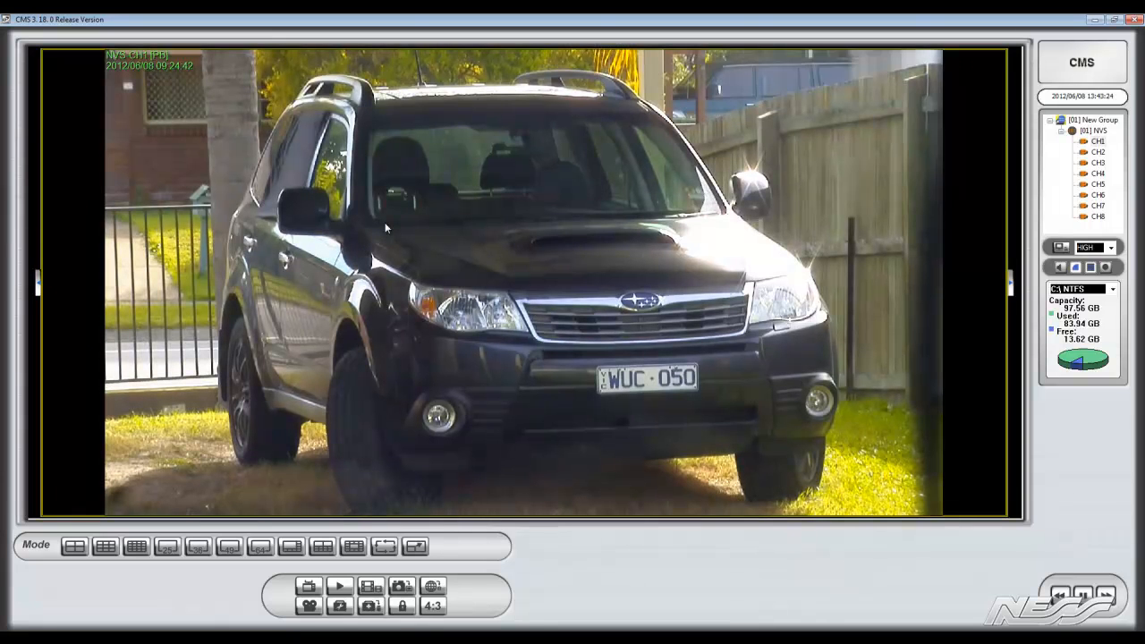
Reopen the playback settings, choose the Archive function and set the start date to 2012/06/08
{"action": "left_click", "coordinate": [339, 588]}
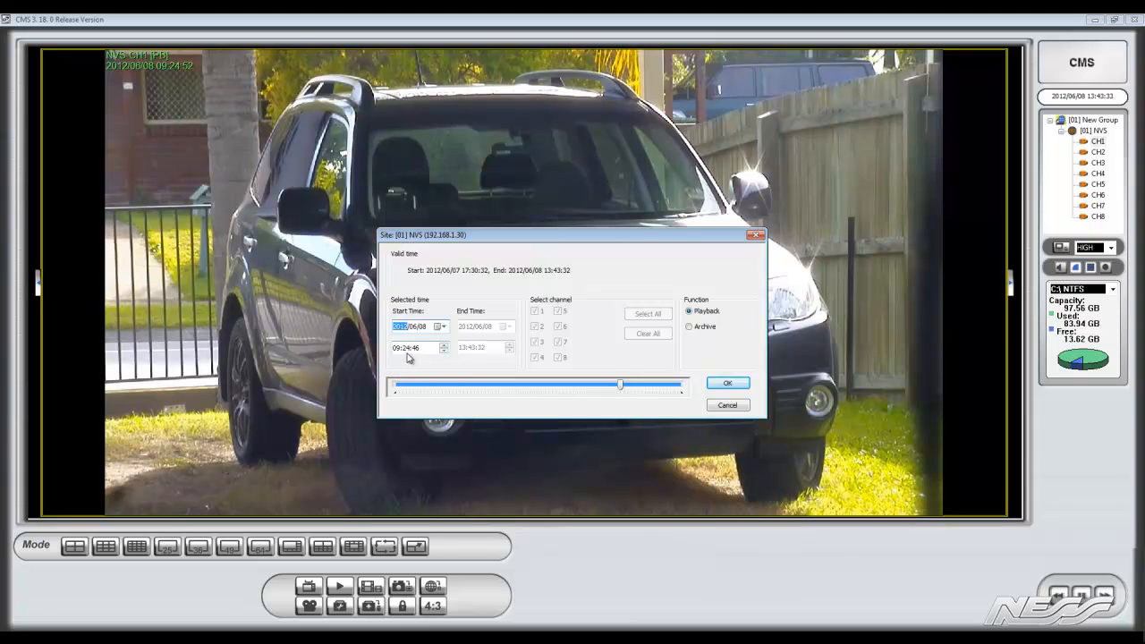
{"action": "left_click", "coordinate": [704, 328]}
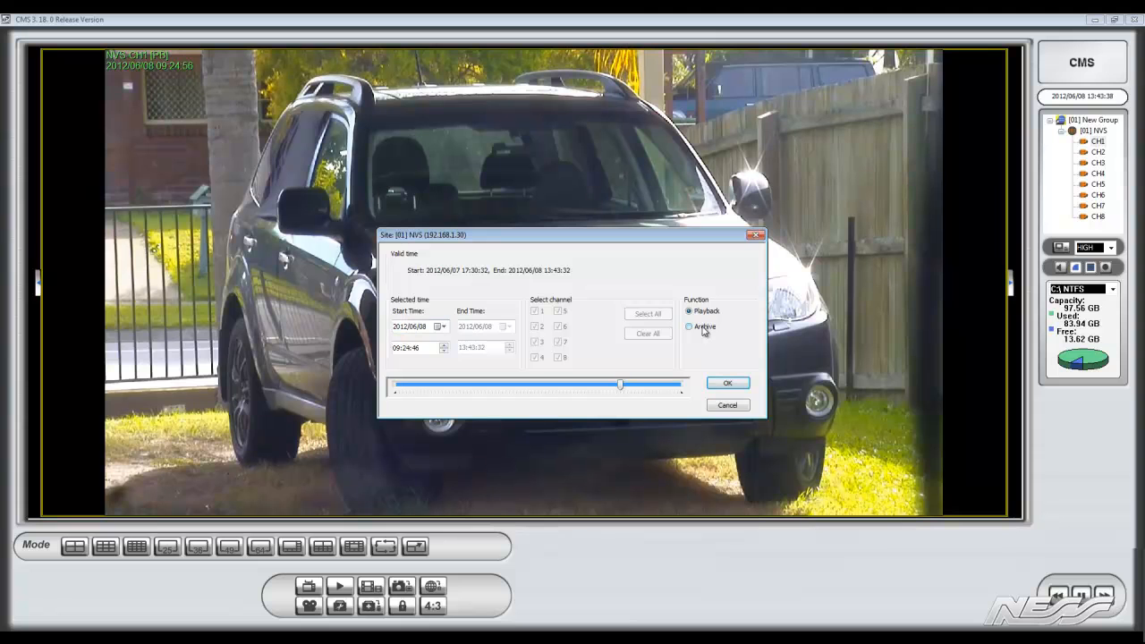
{"action": "left_click", "coordinate": [440, 327]}
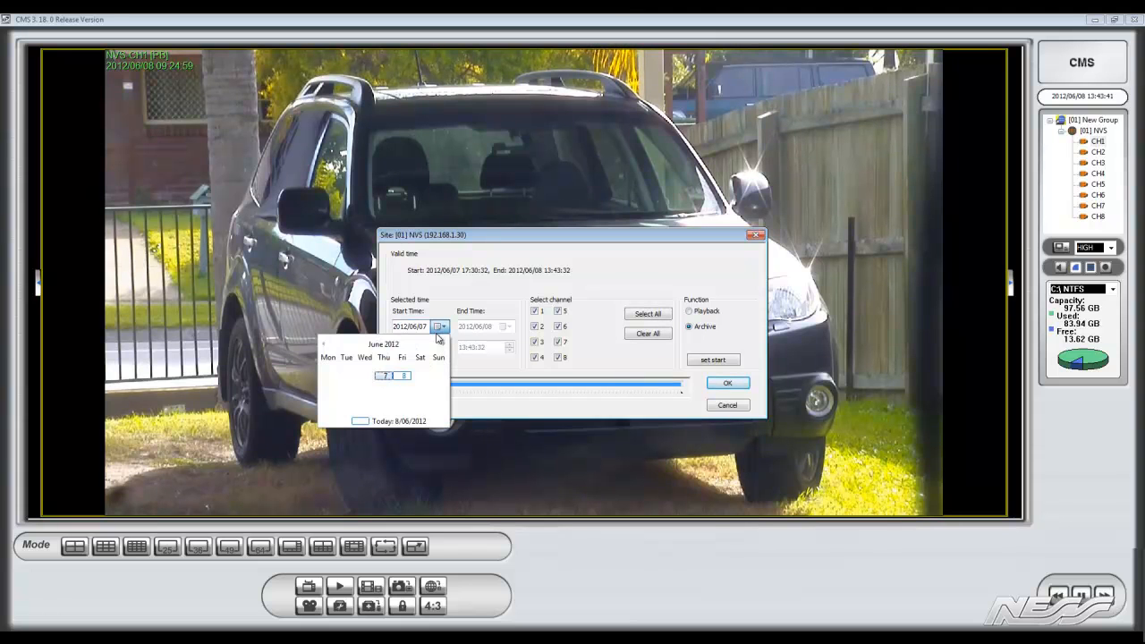
{"action": "left_click", "coordinate": [404, 376]}
Set the archive's start time to 09:24:26
{"action": "left_click", "coordinate": [398, 350]}
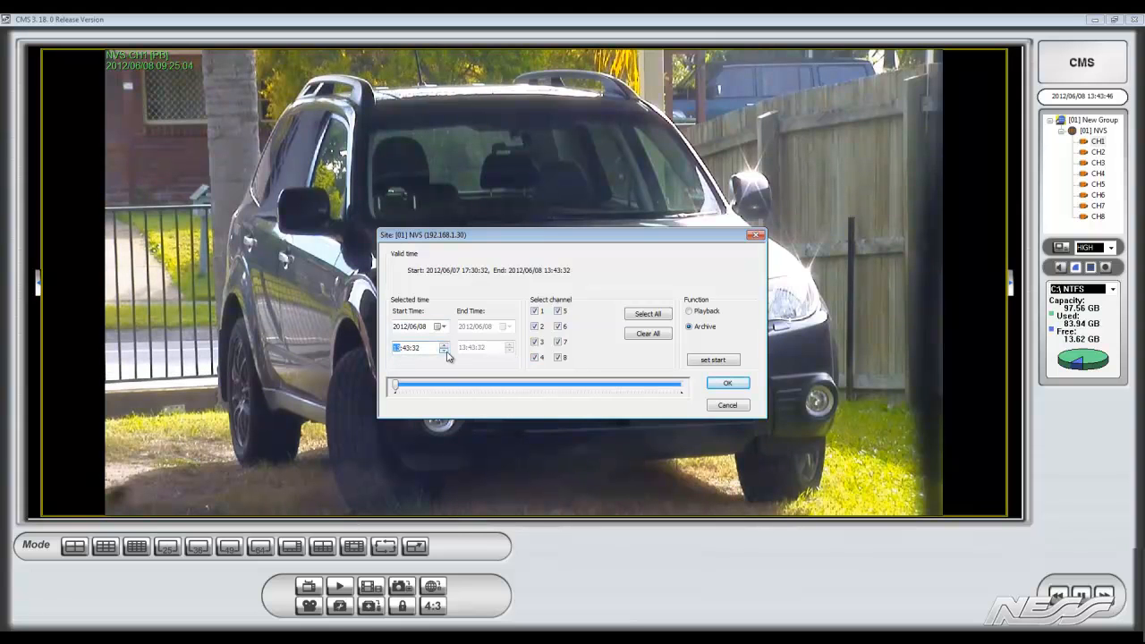
{"action": "type", "text": "09"}
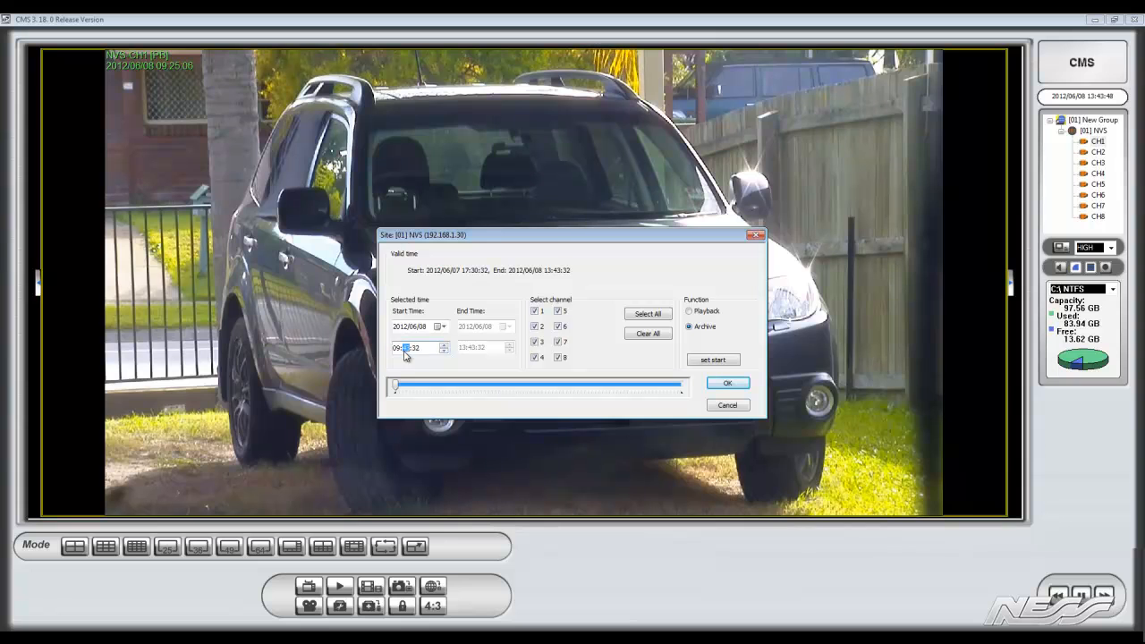
{"action": "left_click", "coordinate": [445, 351]}
{"action": "left_click", "coordinate": [445, 351]}
{"action": "left_click", "coordinate": [445, 352]}
{"action": "left_click", "coordinate": [445, 351]}
{"action": "left_click", "coordinate": [444, 351]}
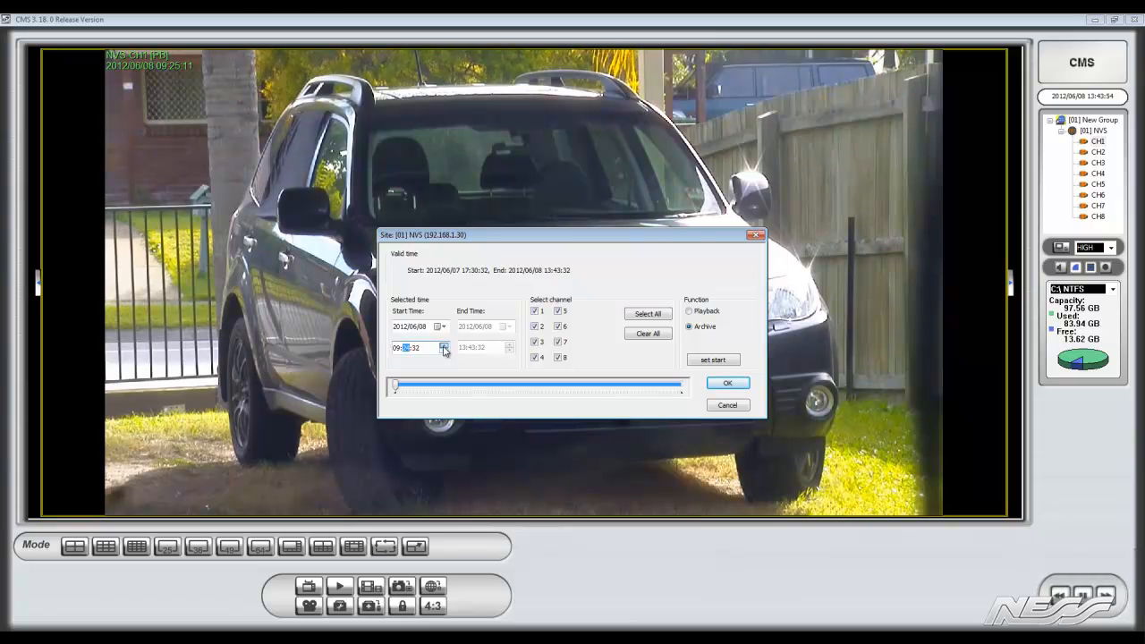
{"action": "type", "text": "24"}
{"action": "left_click", "coordinate": [446, 351]}
{"action": "left_click", "coordinate": [446, 353]}
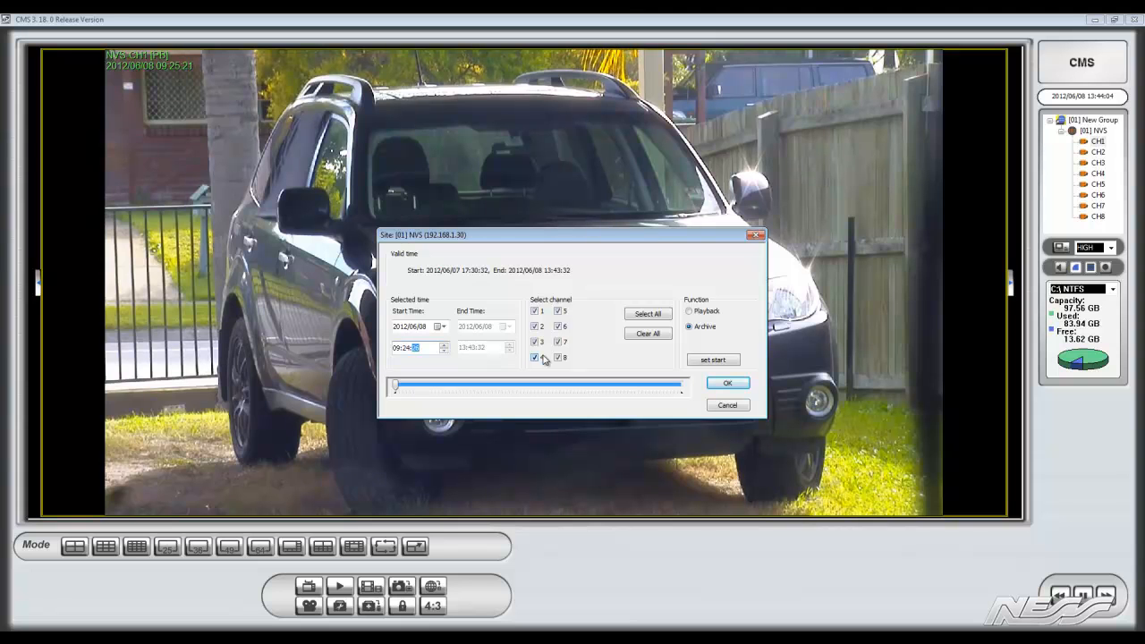
Exclude channels 2 to 8 from the archive so that only channel 1 is selected
{"action": "left_click", "coordinate": [535, 326]}
{"action": "left_click", "coordinate": [535, 341]}
{"action": "left_click", "coordinate": [535, 357]}
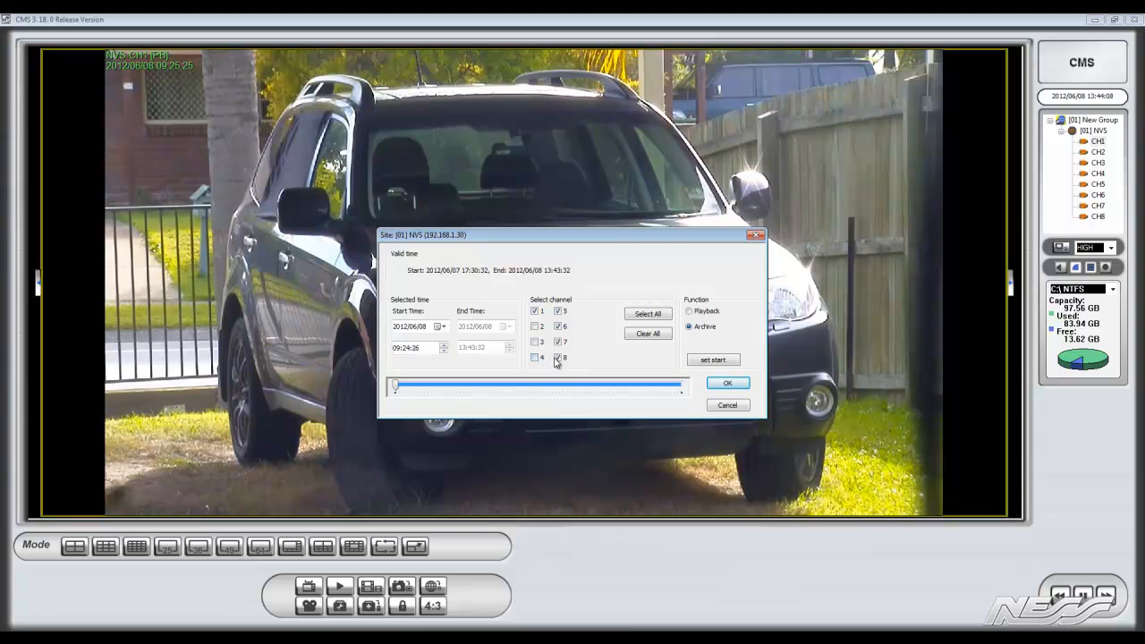
{"action": "left_click", "coordinate": [558, 342]}
{"action": "left_click", "coordinate": [558, 357]}
{"action": "left_click", "coordinate": [559, 327]}
{"action": "left_click", "coordinate": [558, 311]}
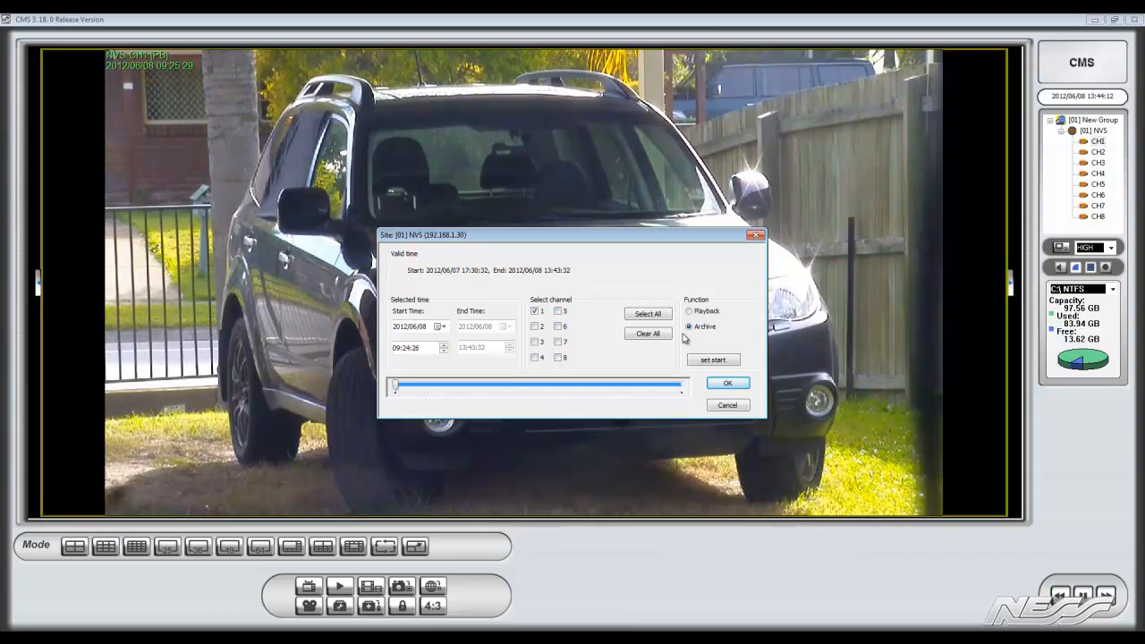
Fix the archive's start point, then set and fix its end time at 09:28:32
{"action": "left_click", "coordinate": [711, 361]}
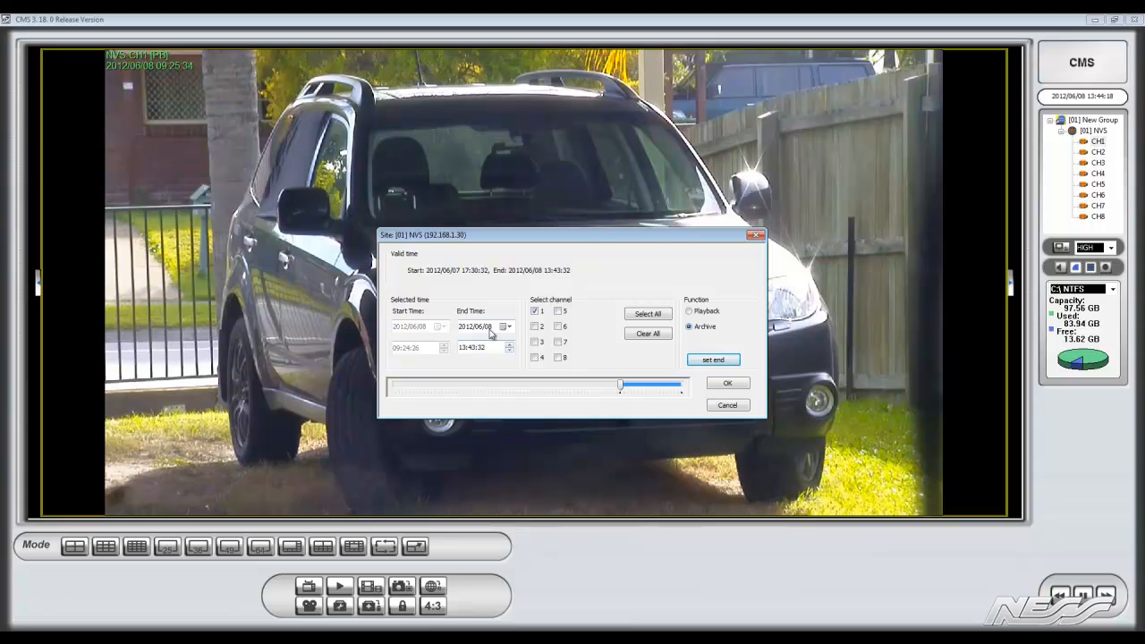
{"action": "left_click", "coordinate": [462, 348]}
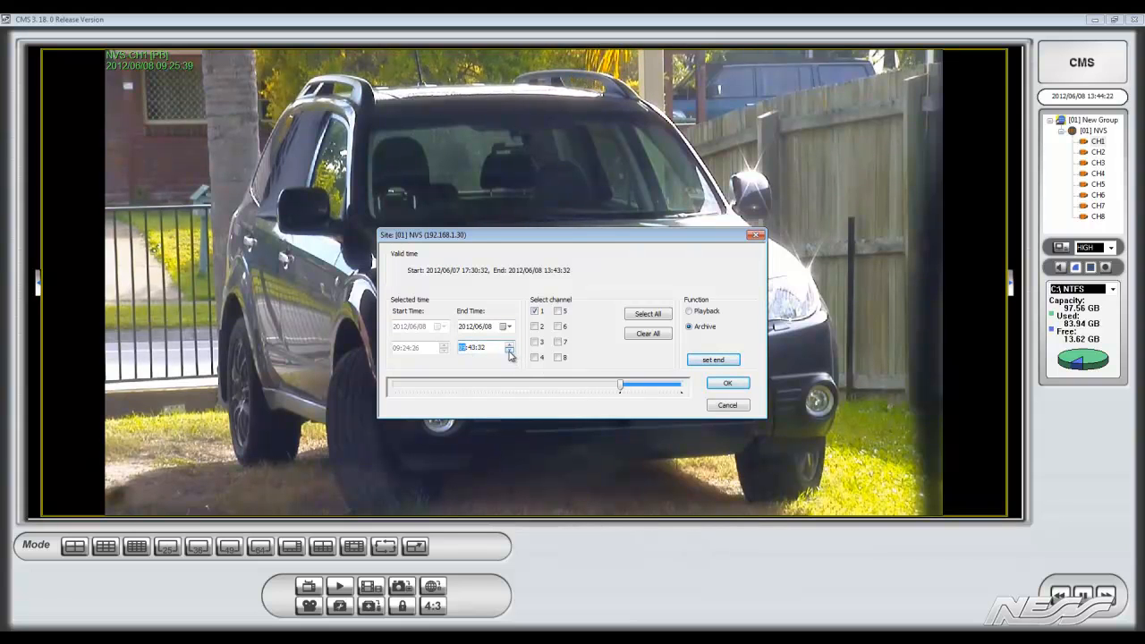
{"action": "type", "text": "09"}
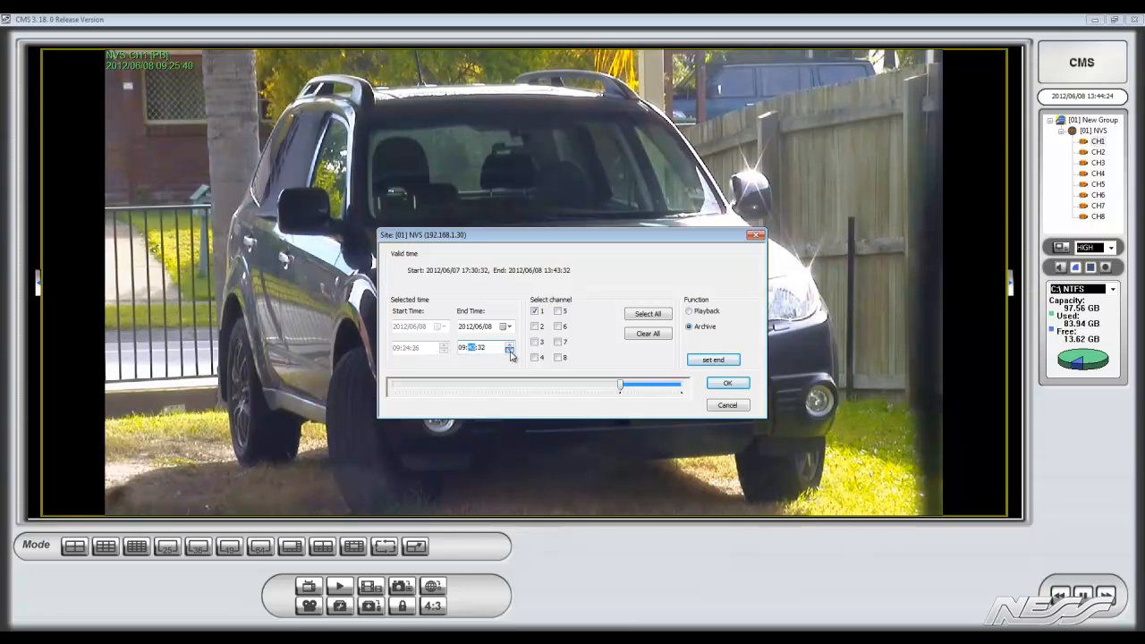
{"action": "left_click", "coordinate": [511, 352]}
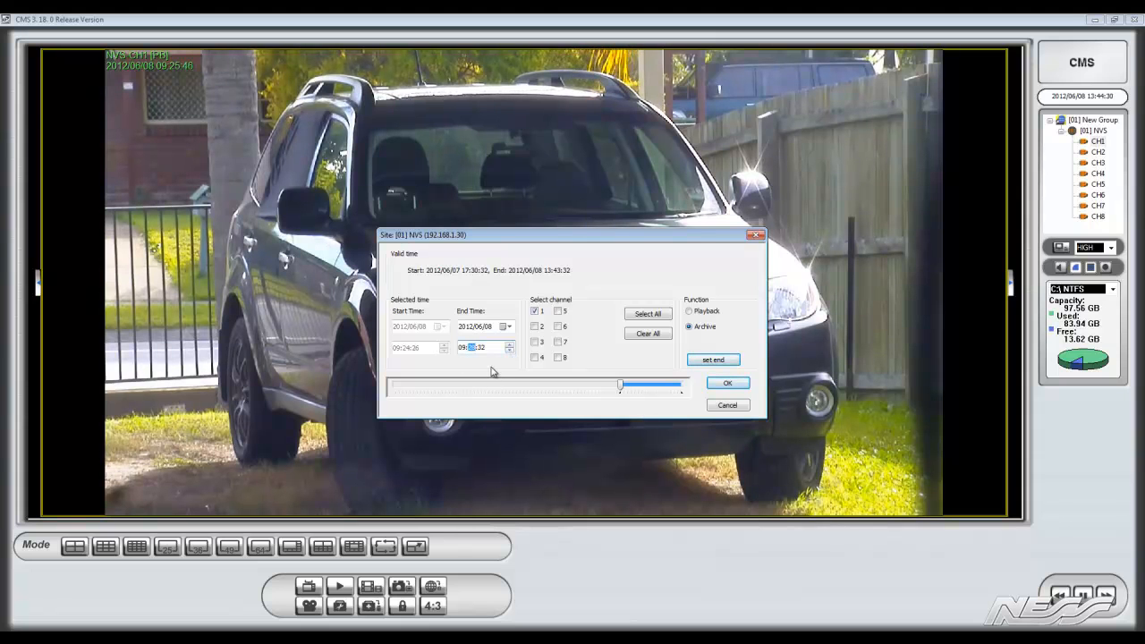
{"action": "left_click", "coordinate": [706, 362]}
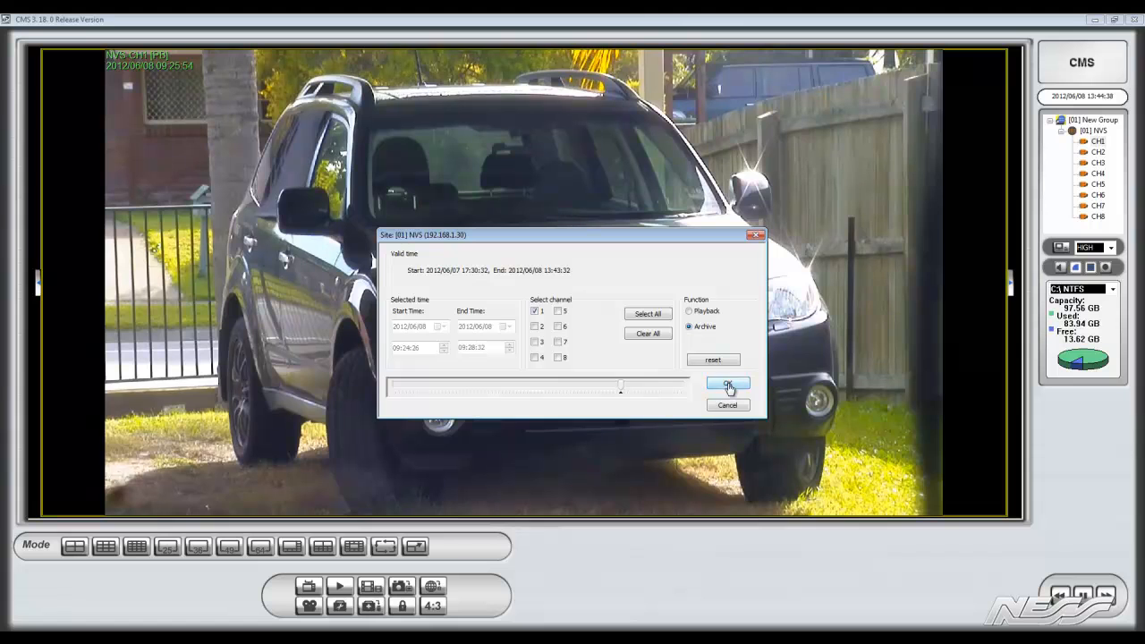
Save the archive to the Desktop as a drv file named "truck leaving"
{"action": "left_click", "coordinate": [729, 386]}
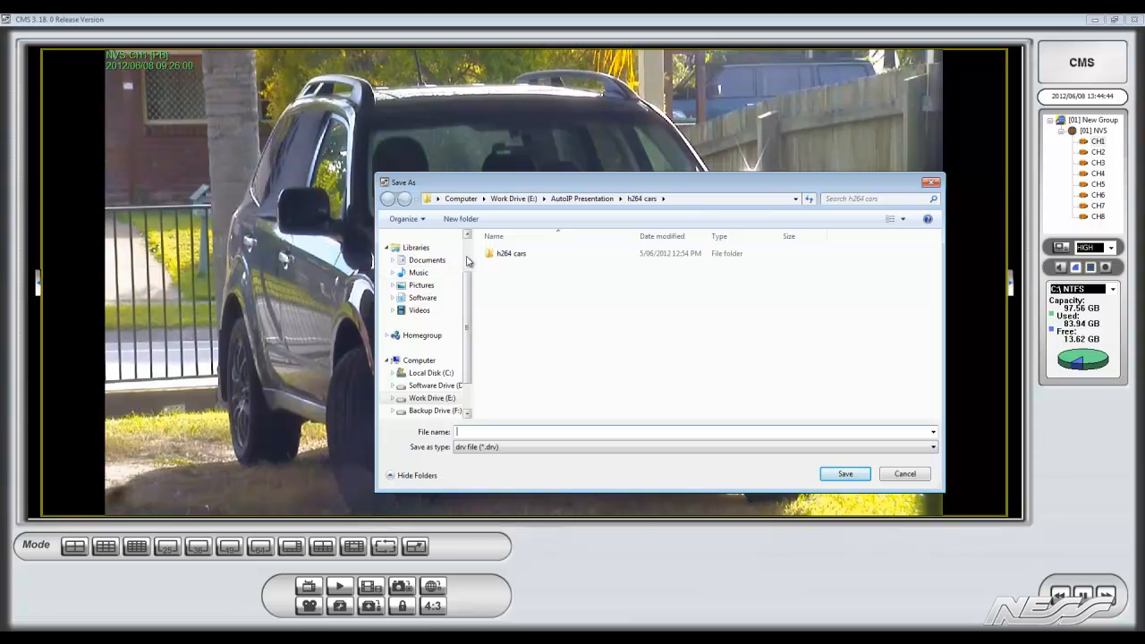
{"action": "scroll", "coordinate": [458, 259], "scroll_direction": "up", "scroll_amount": 2}
{"action": "left_click", "coordinate": [421, 253]}
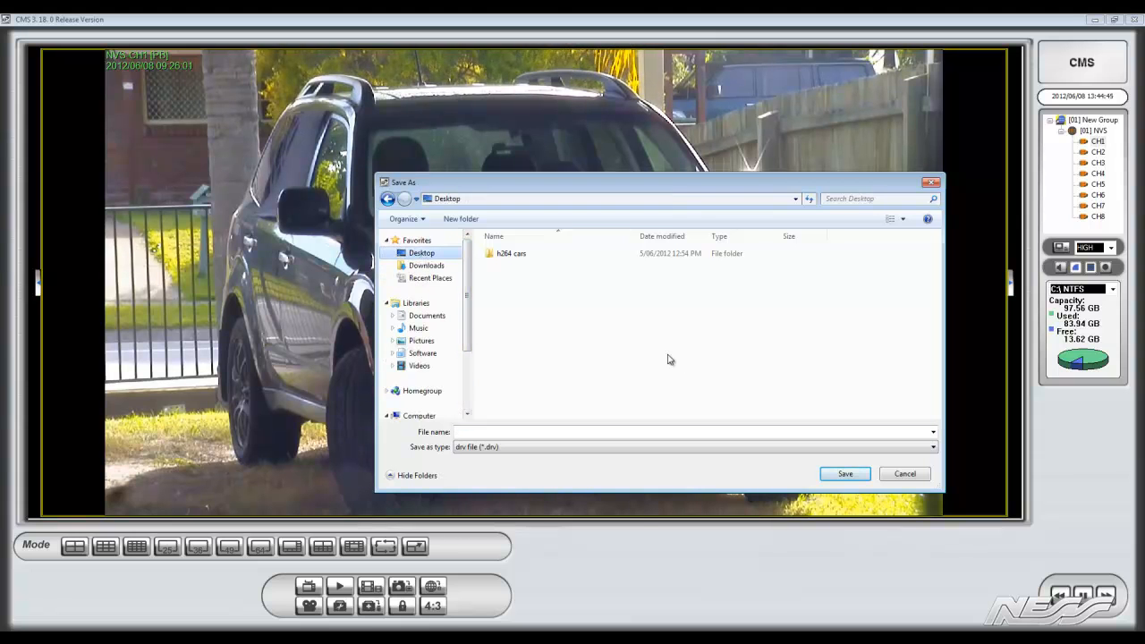
{"action": "left_click", "coordinate": [841, 474]}
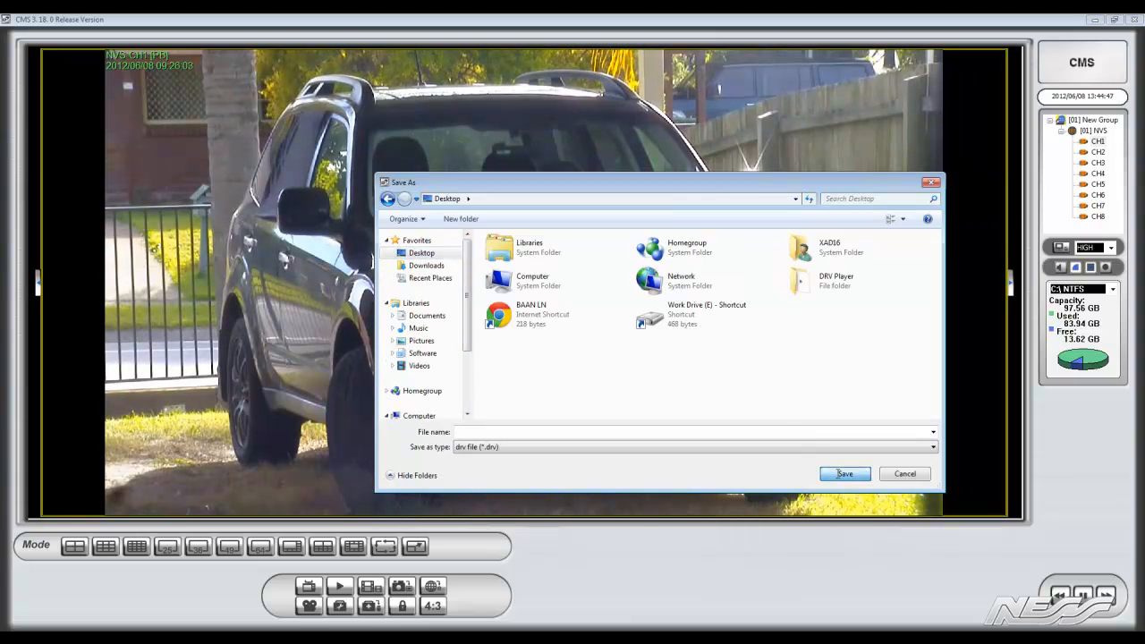
{"action": "left_click", "coordinate": [788, 432]}
{"action": "type", "text": "t"}
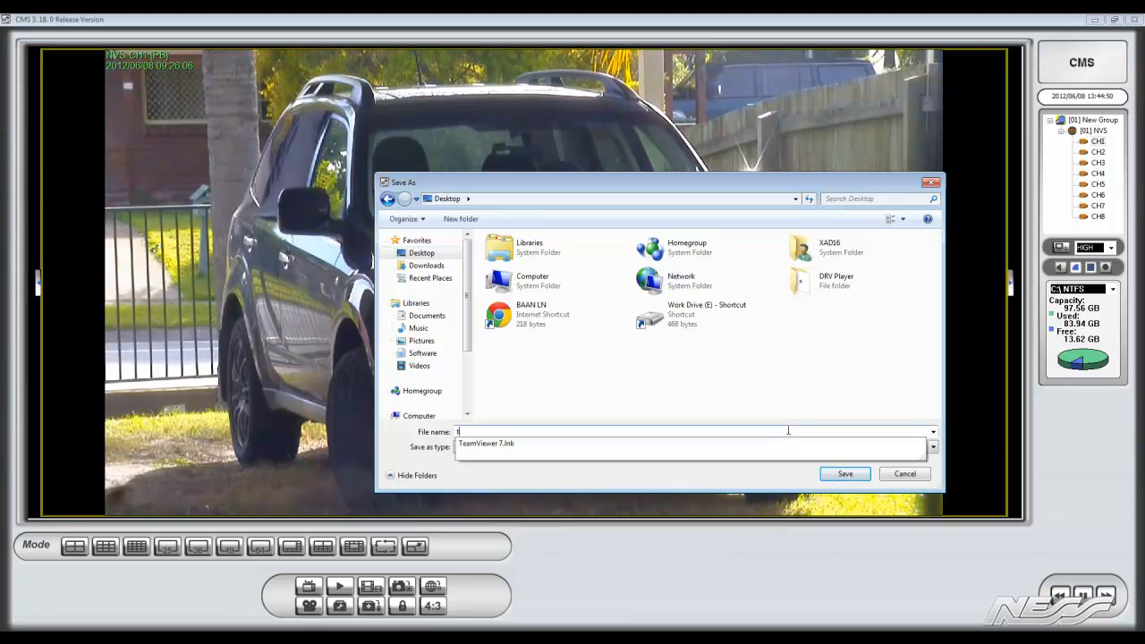
{"action": "type", "text": "ruck leaving"}
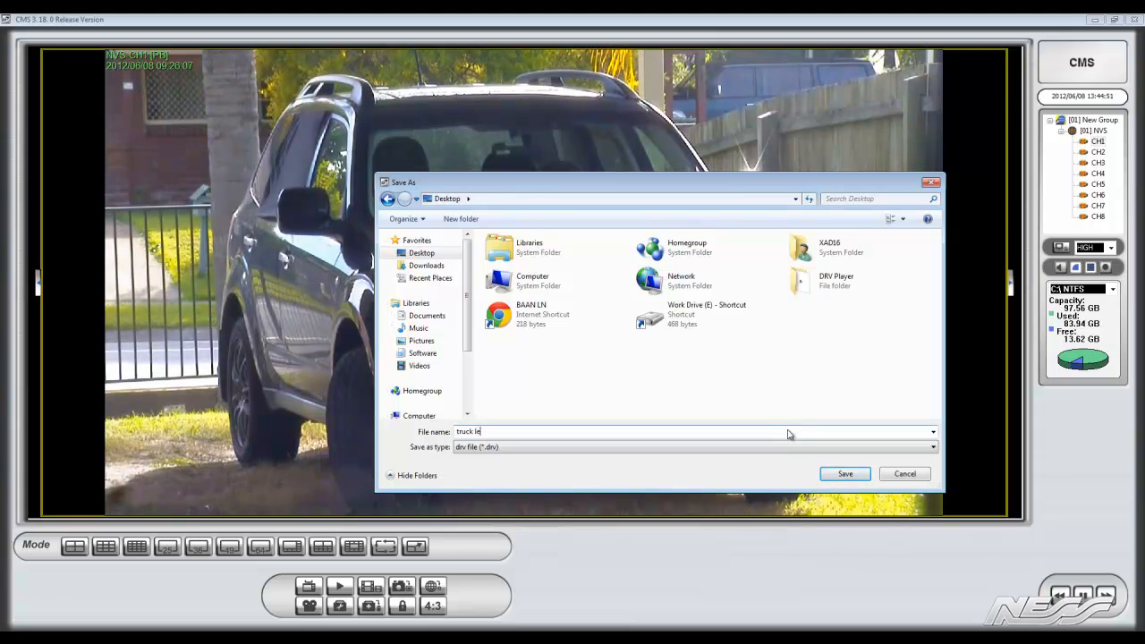
{"action": "left_click", "coordinate": [844, 473]}
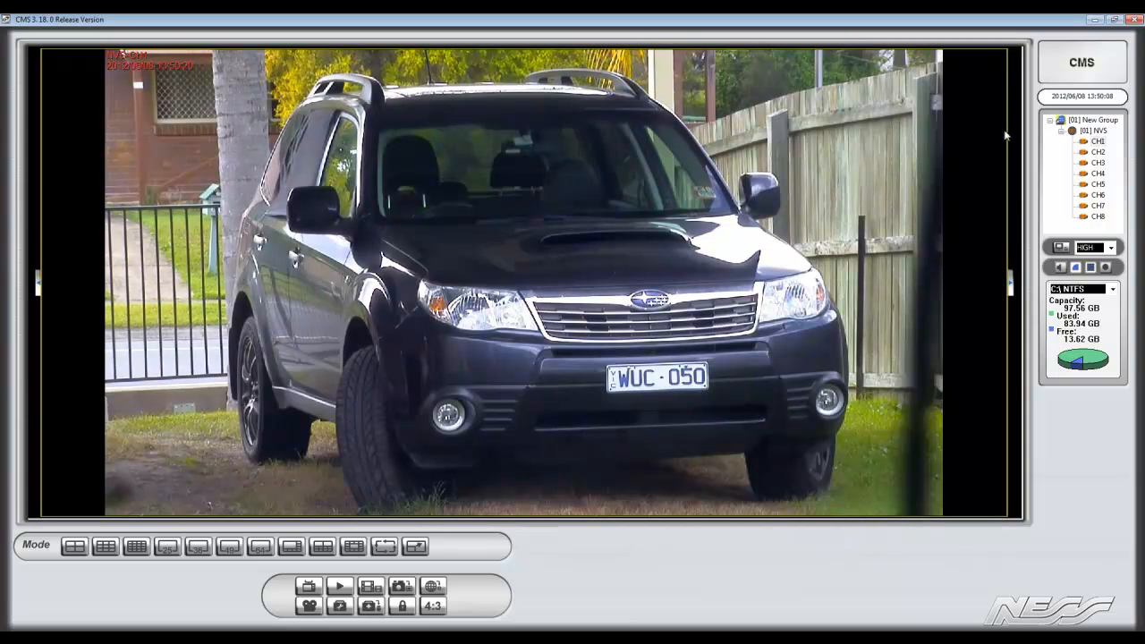
Switch to the Windows desktop and open the DRV file from the TruckLeaving folder
{"action": "left_click", "coordinate": [1093, 19]}
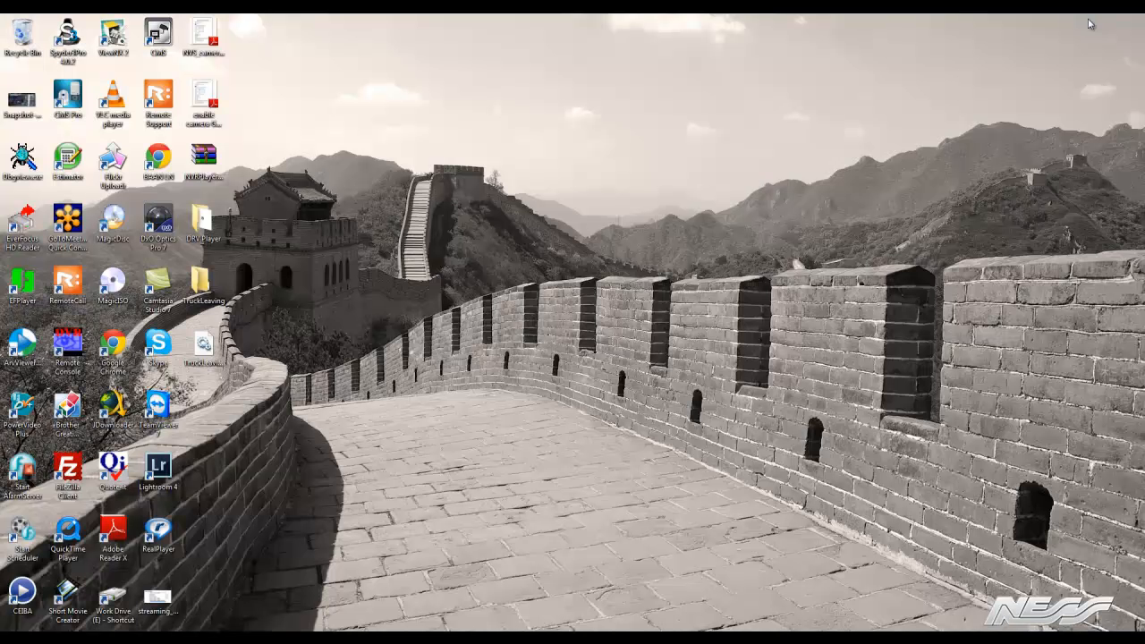
{"action": "double_click", "coordinate": [211, 285]}
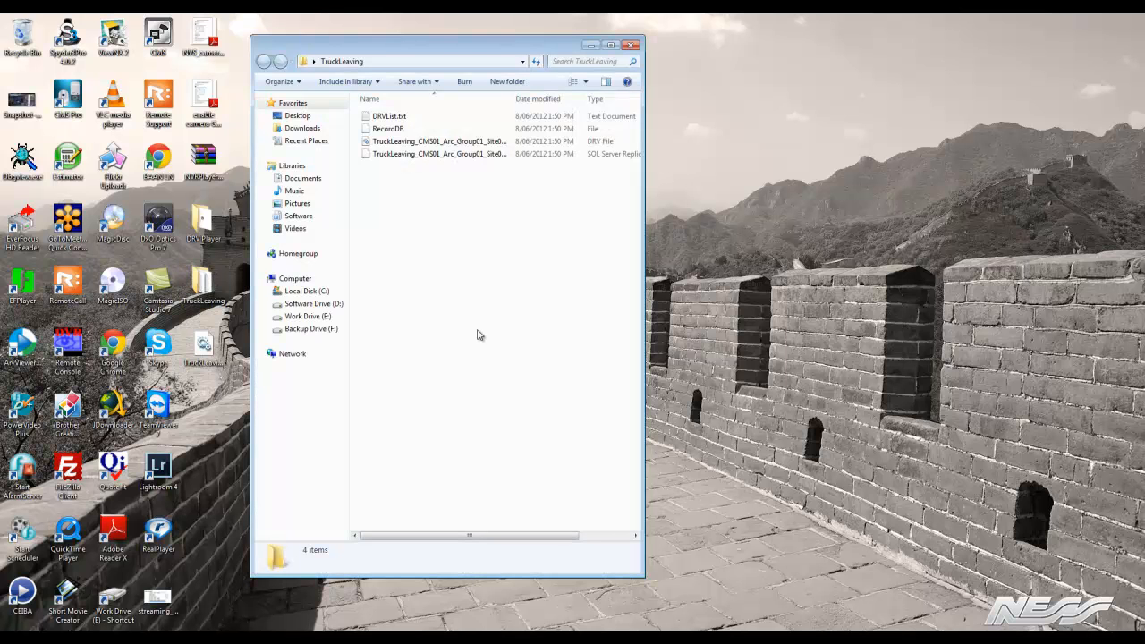
{"action": "left_click", "coordinate": [401, 141]}
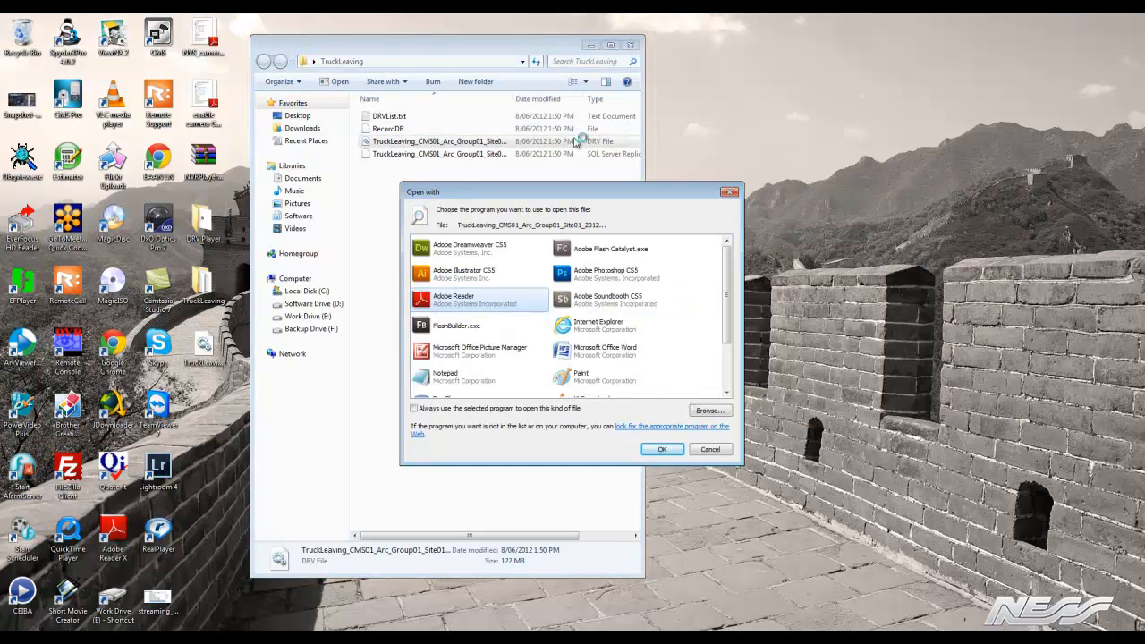
Open the DRV file with NVR_Player.exe, chosen from the DRV Player folder on the Desktop
{"action": "left_click_drag", "start_coordinate": [611, 192], "coordinate": [882, 150]}
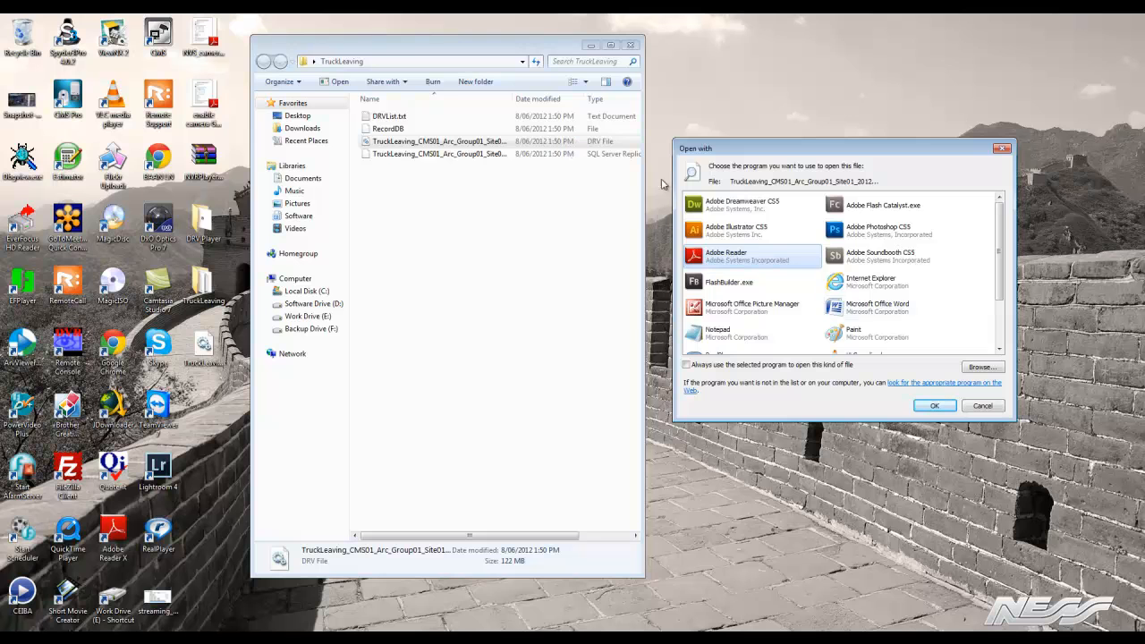
{"action": "scroll", "coordinate": [892, 322], "scroll_direction": "down", "scroll_amount": 1}
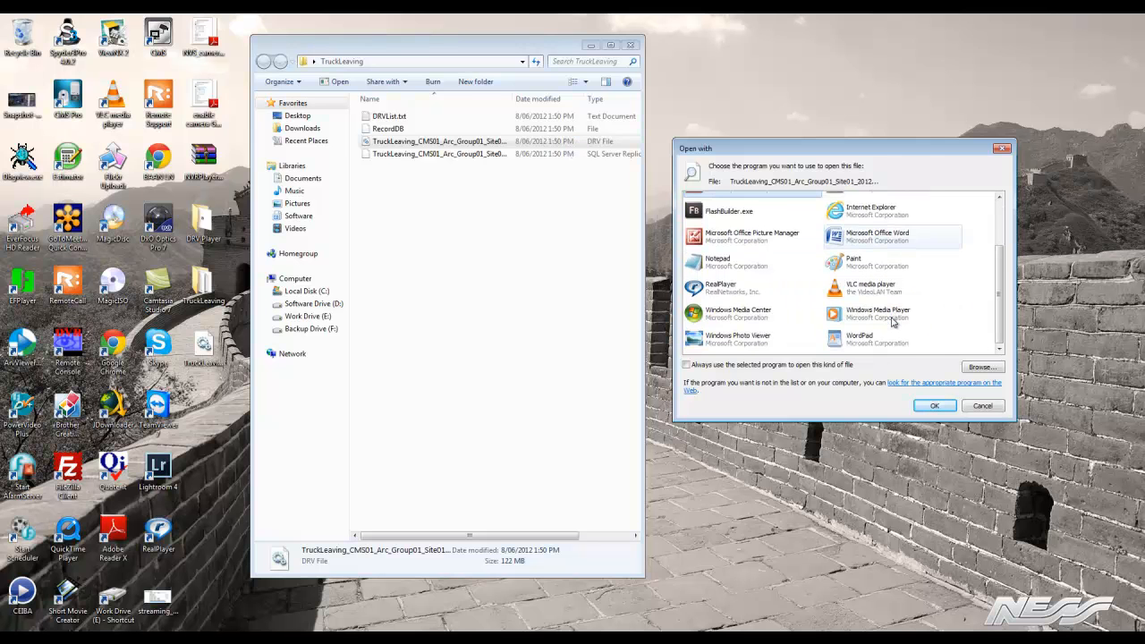
{"action": "scroll", "coordinate": [892, 322], "scroll_direction": "up", "scroll_amount": 1}
{"action": "scroll", "coordinate": [892, 322], "scroll_direction": "down", "scroll_amount": 1}
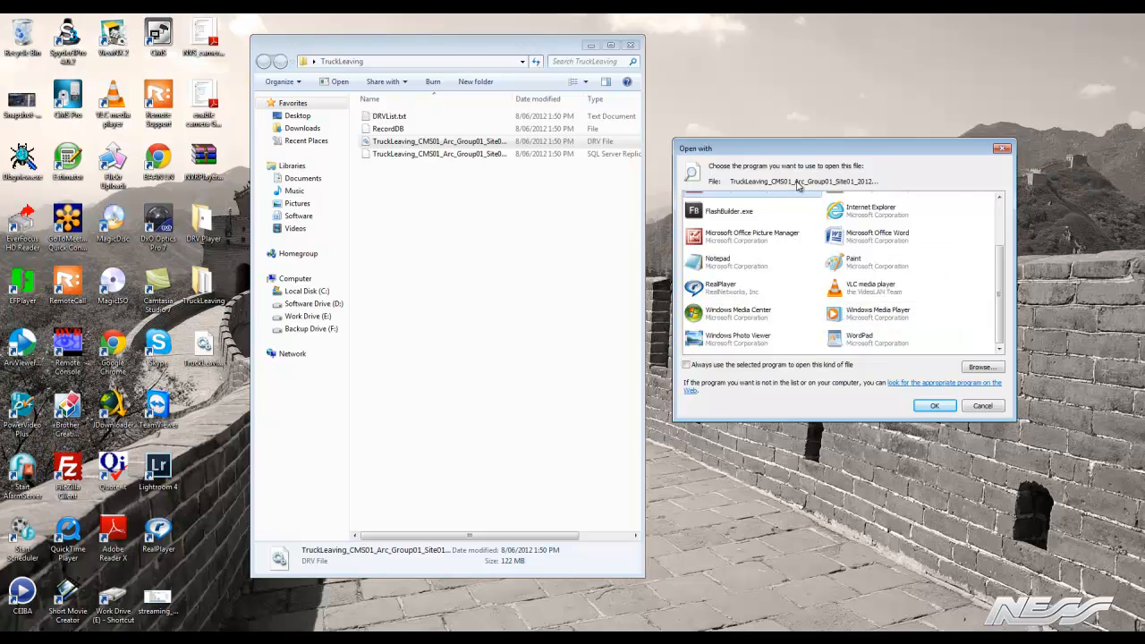
{"action": "left_click", "coordinate": [981, 368]}
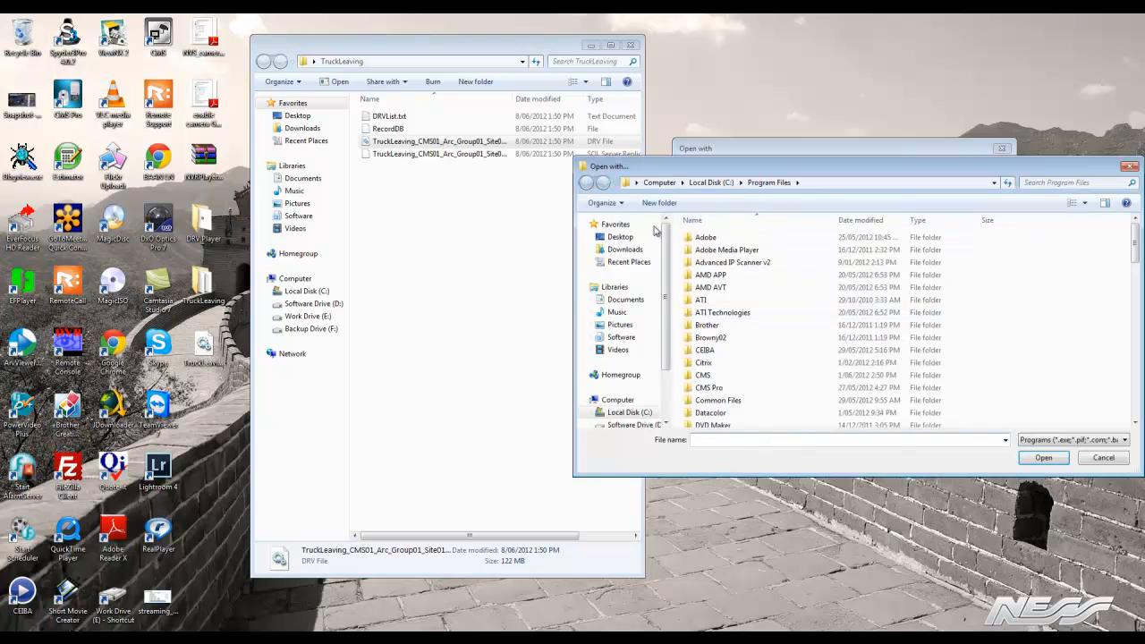
{"action": "left_click", "coordinate": [623, 238]}
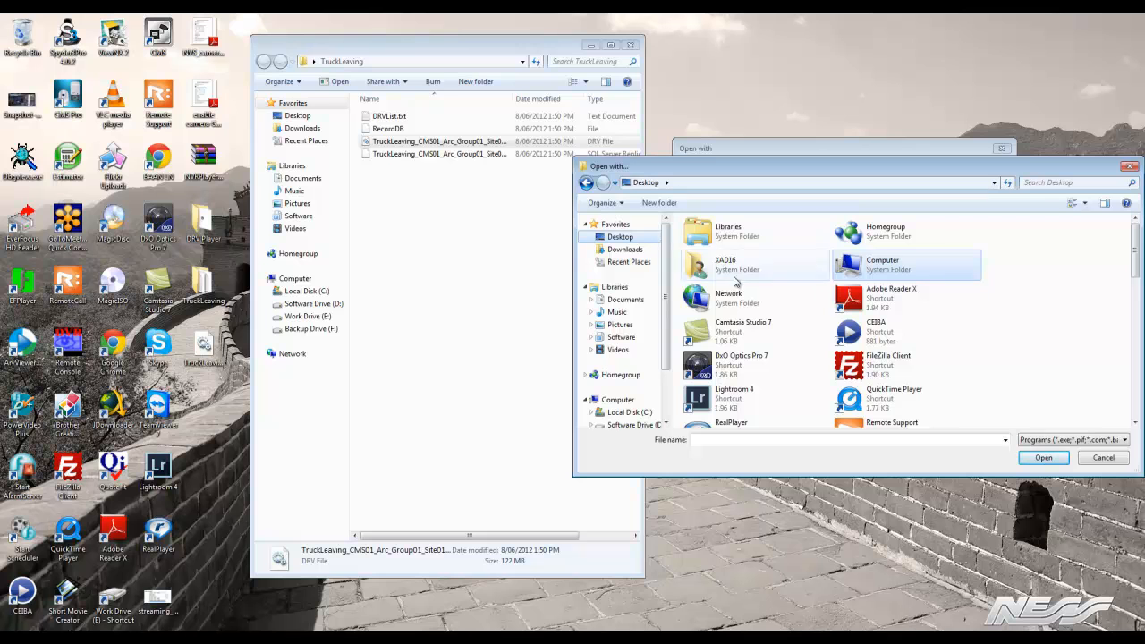
{"action": "scroll", "coordinate": [1055, 365], "scroll_direction": "down", "scroll_amount": 5}
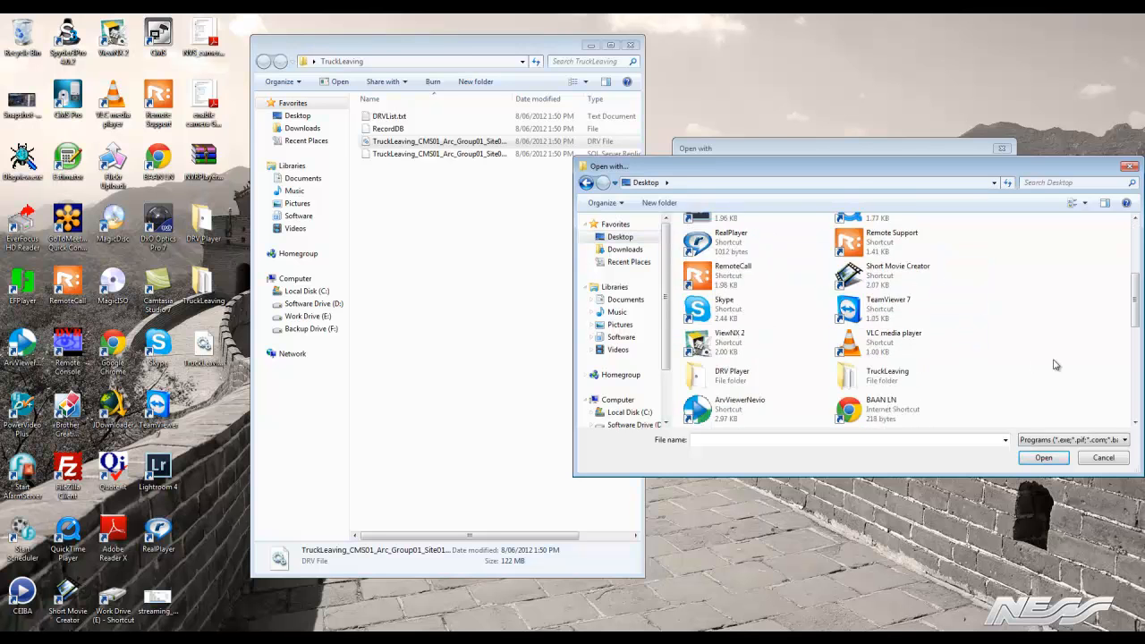
{"action": "double_click", "coordinate": [732, 271]}
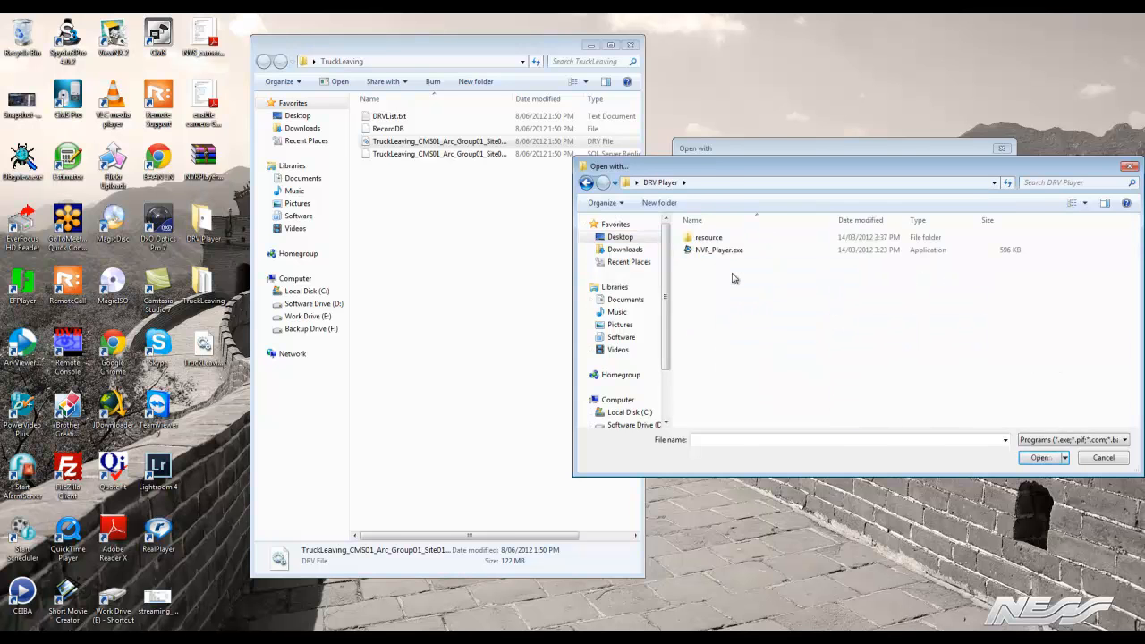
{"action": "left_click", "coordinate": [720, 251]}
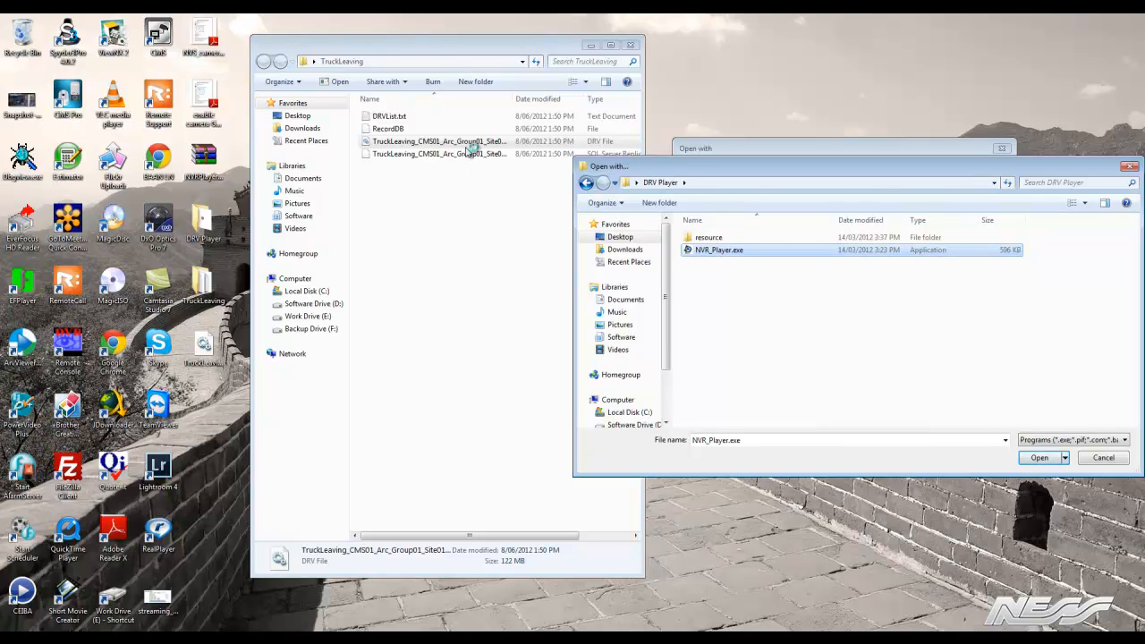
{"action": "left_click", "coordinate": [1039, 457]}
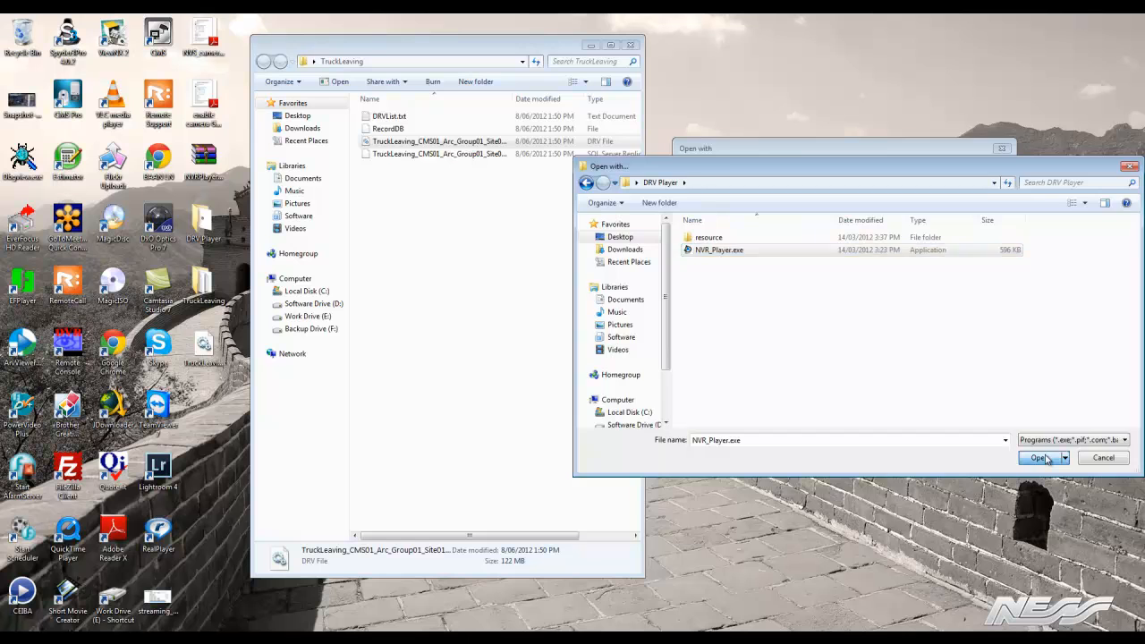
{"action": "left_click", "coordinate": [931, 406]}
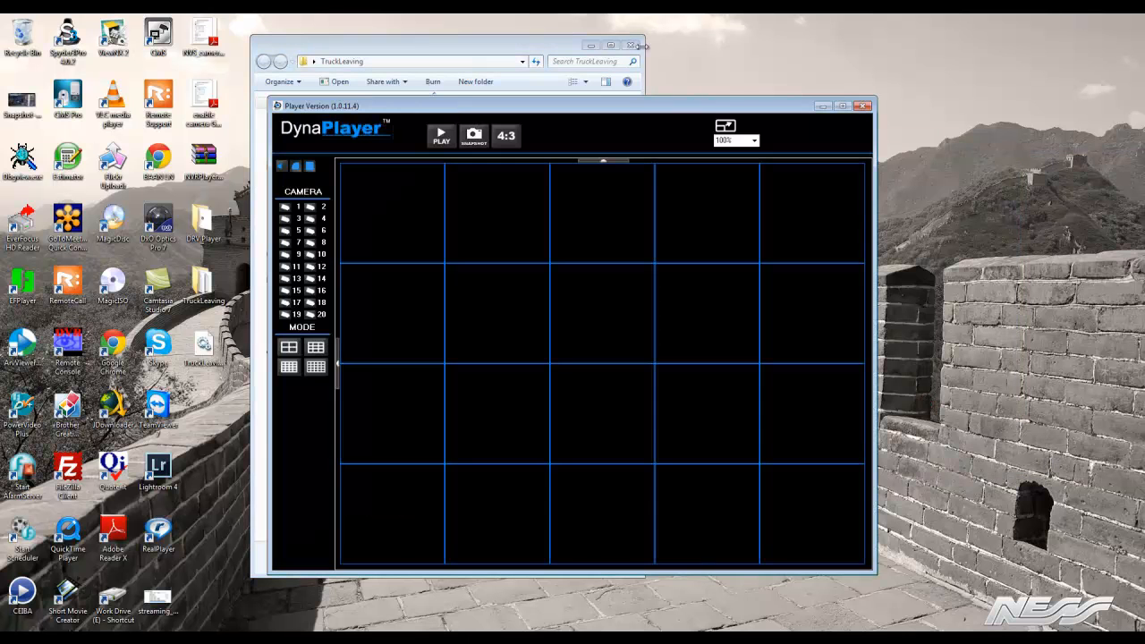
Close the player and reopen the DRV file from the TruckLeaving folder using the recommended NVR_Player.exe
{"action": "left_click", "coordinate": [864, 106]}
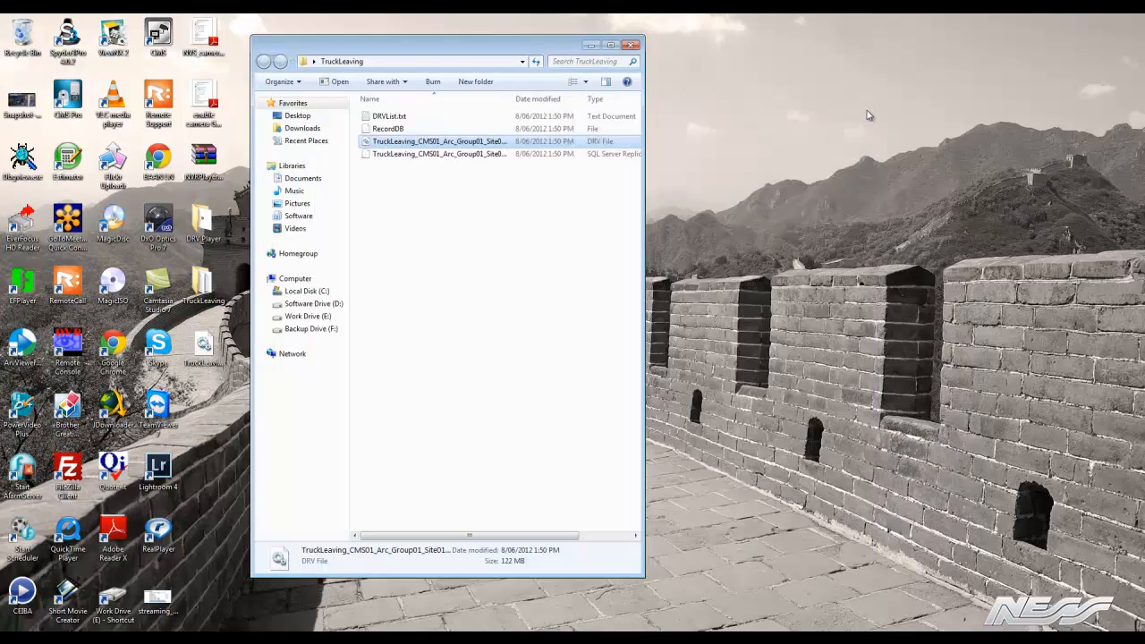
{"action": "double_click", "coordinate": [400, 144]}
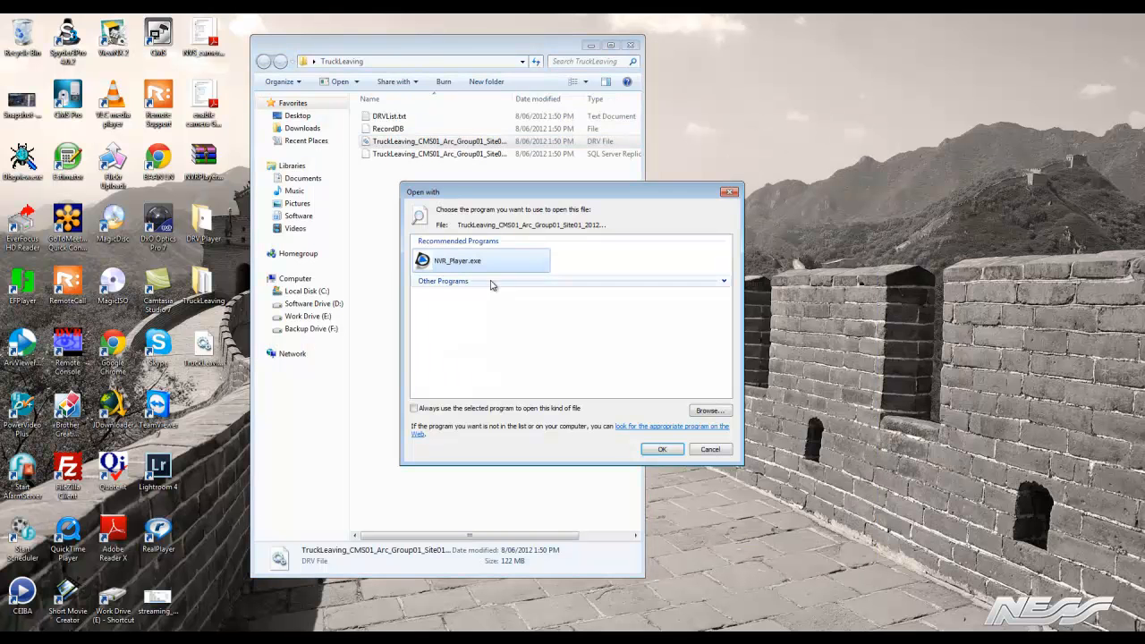
{"action": "left_click", "coordinate": [667, 449]}
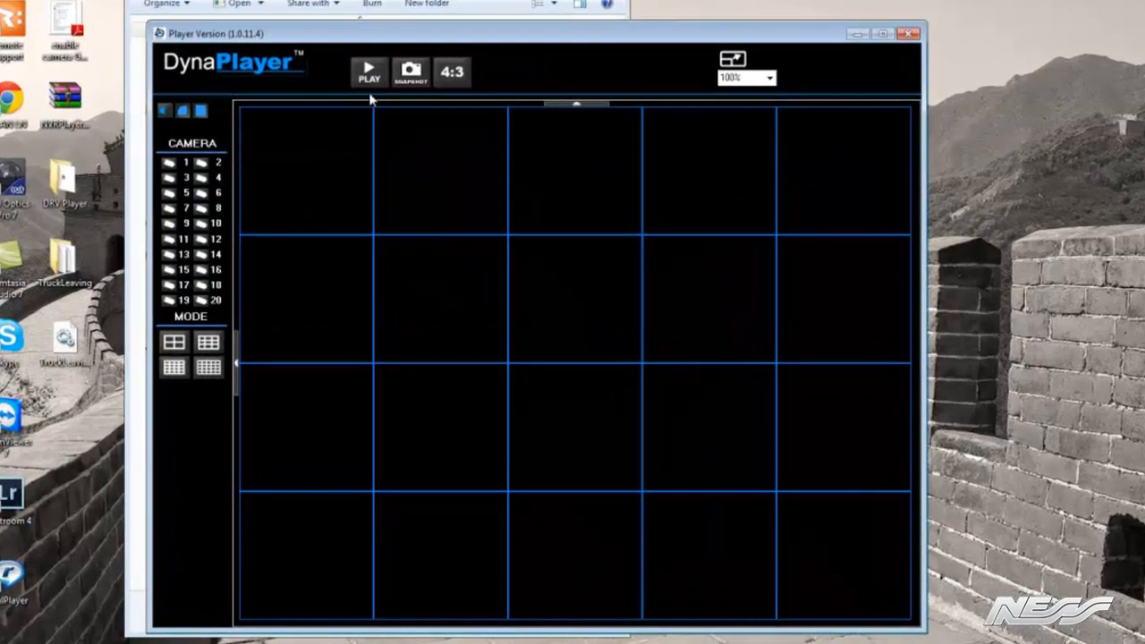
Load the DRV recording from the Desktop's TruckLeaving folder into the player's playback data list
{"action": "left_click", "coordinate": [365, 79]}
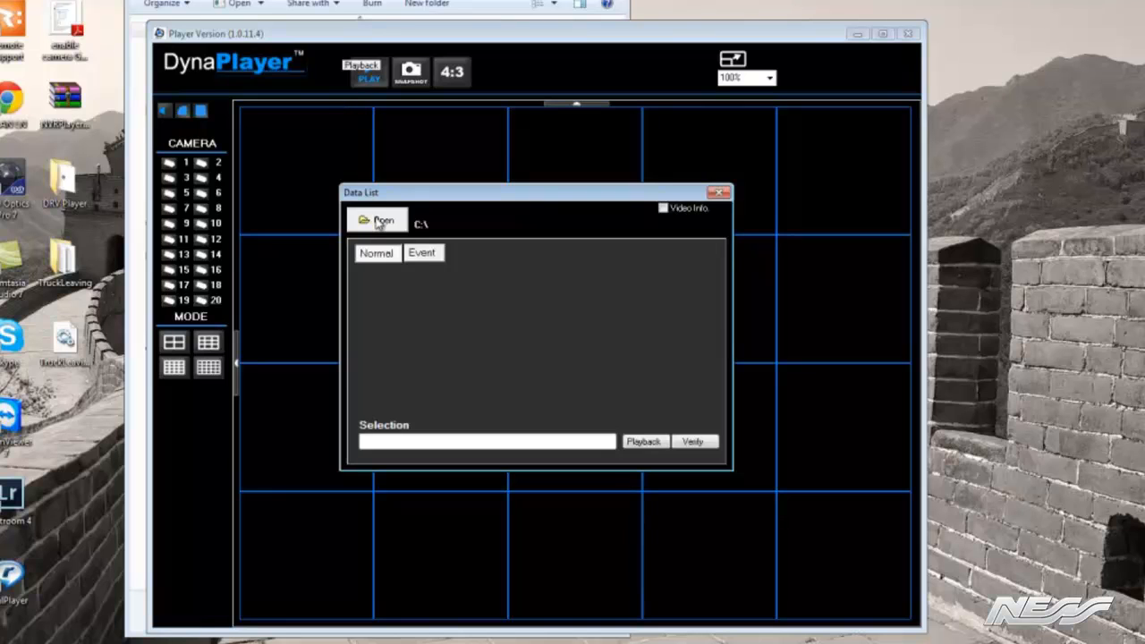
{"action": "left_click", "coordinate": [377, 223]}
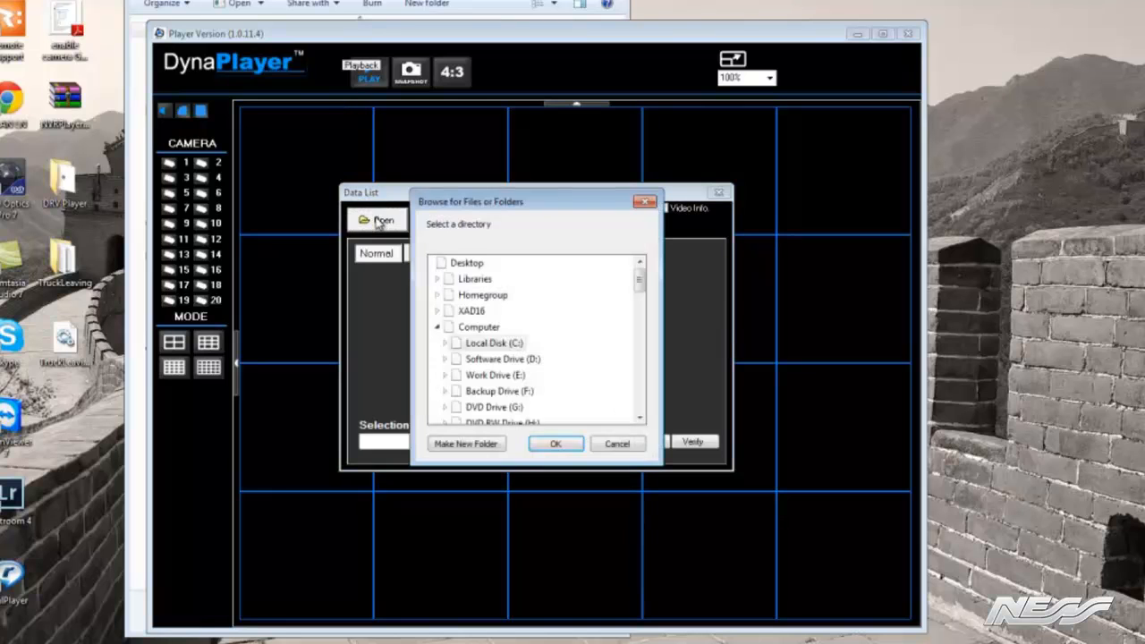
{"action": "left_click", "coordinate": [481, 266]}
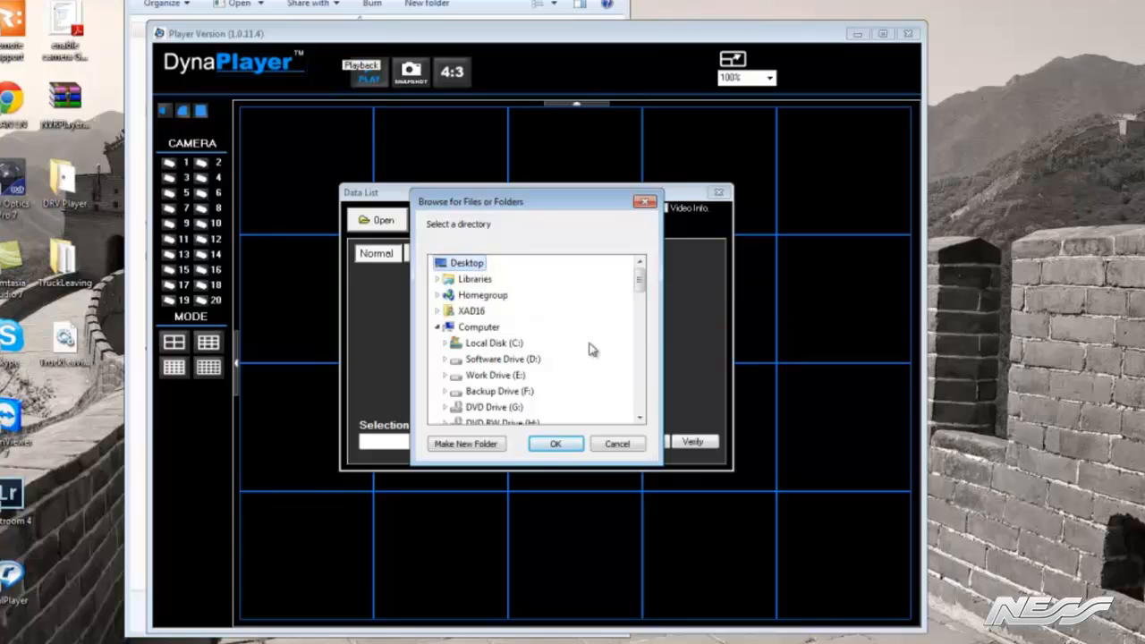
{"action": "scroll", "coordinate": [640, 392], "scroll_direction": "down", "scroll_amount": 3}
{"action": "scroll", "coordinate": [641, 392], "scroll_direction": "down", "scroll_amount": 6}
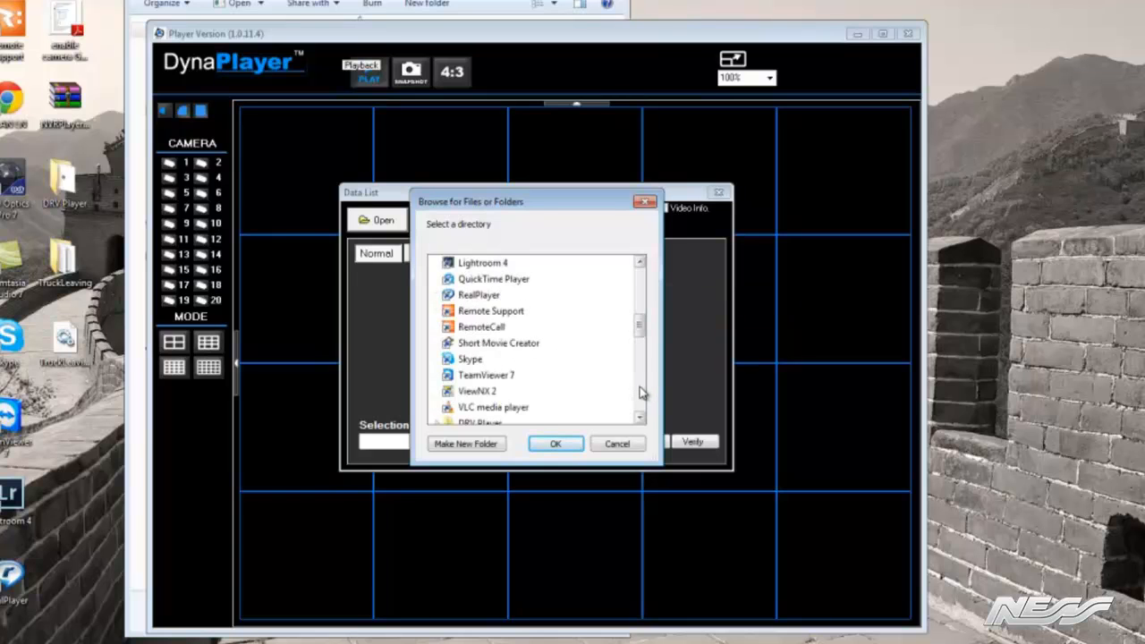
{"action": "left_click", "coordinate": [494, 301]}
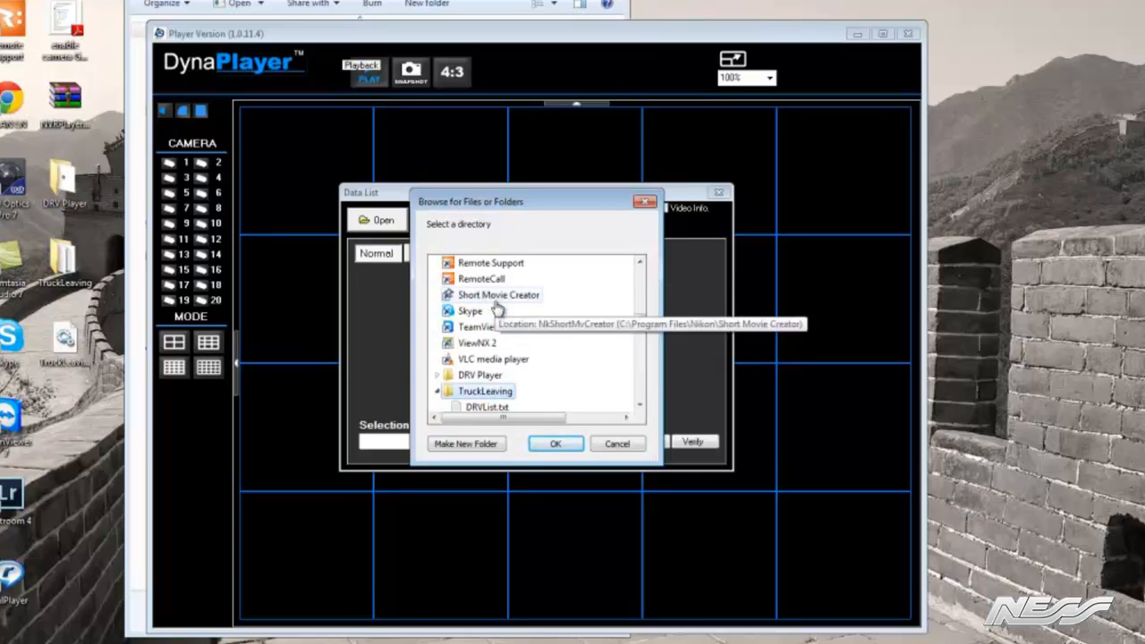
{"action": "left_click", "coordinate": [639, 408]}
{"action": "left_click", "coordinate": [639, 408]}
{"action": "left_click", "coordinate": [573, 376]}
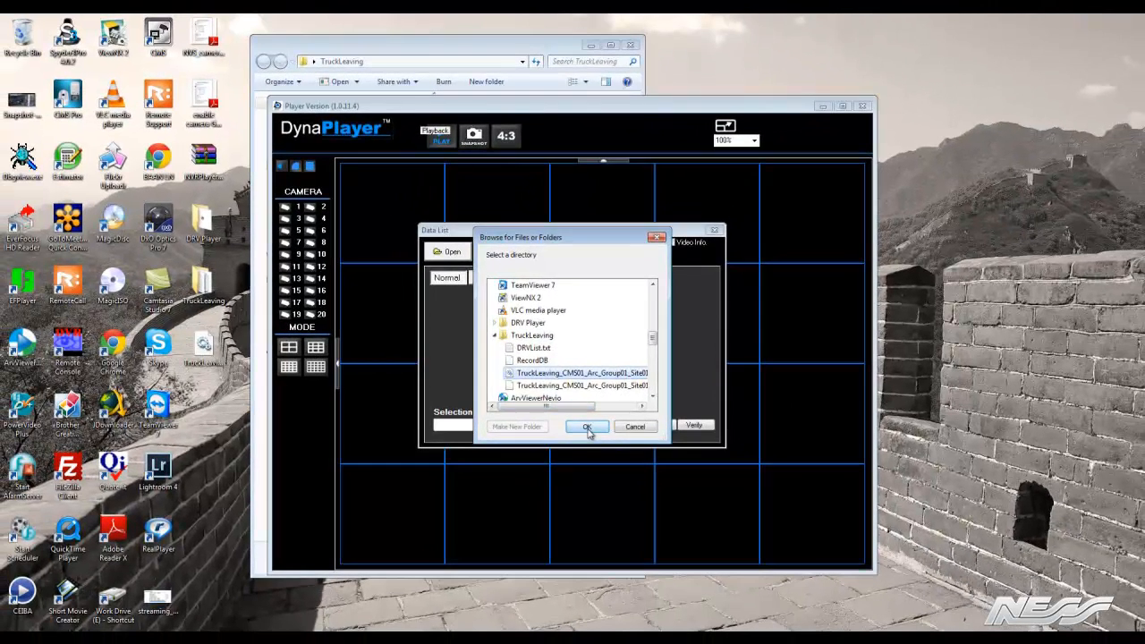
{"action": "left_click", "coordinate": [587, 428]}
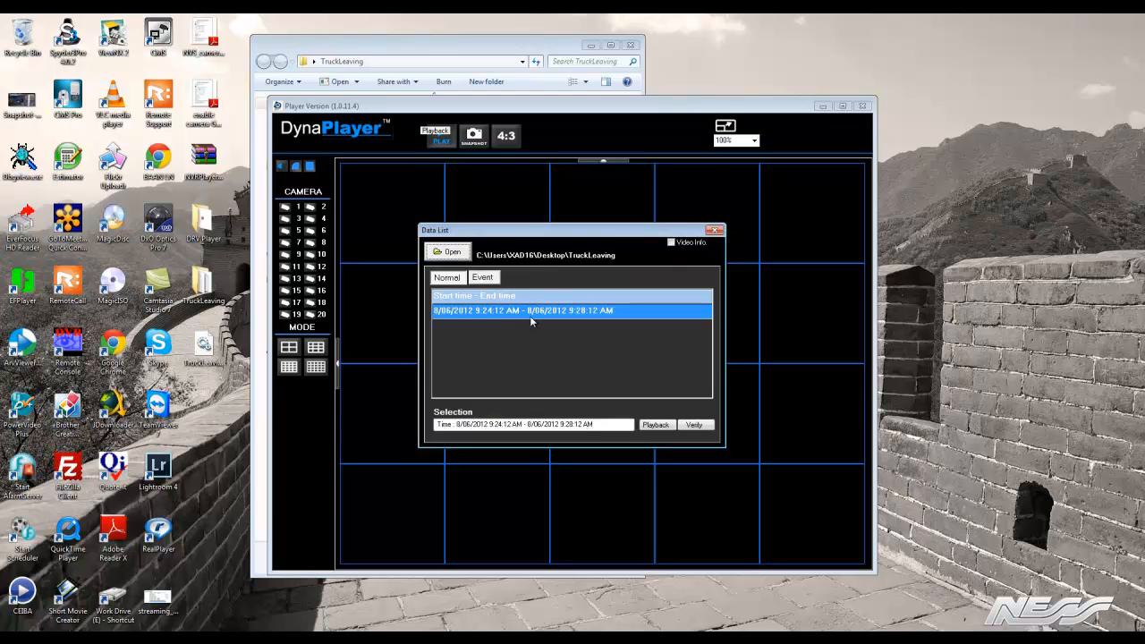
Start playback of the loaded recording from 9:24:12 AM with all cameras included, and maximize the player window
{"action": "left_click", "coordinate": [657, 427]}
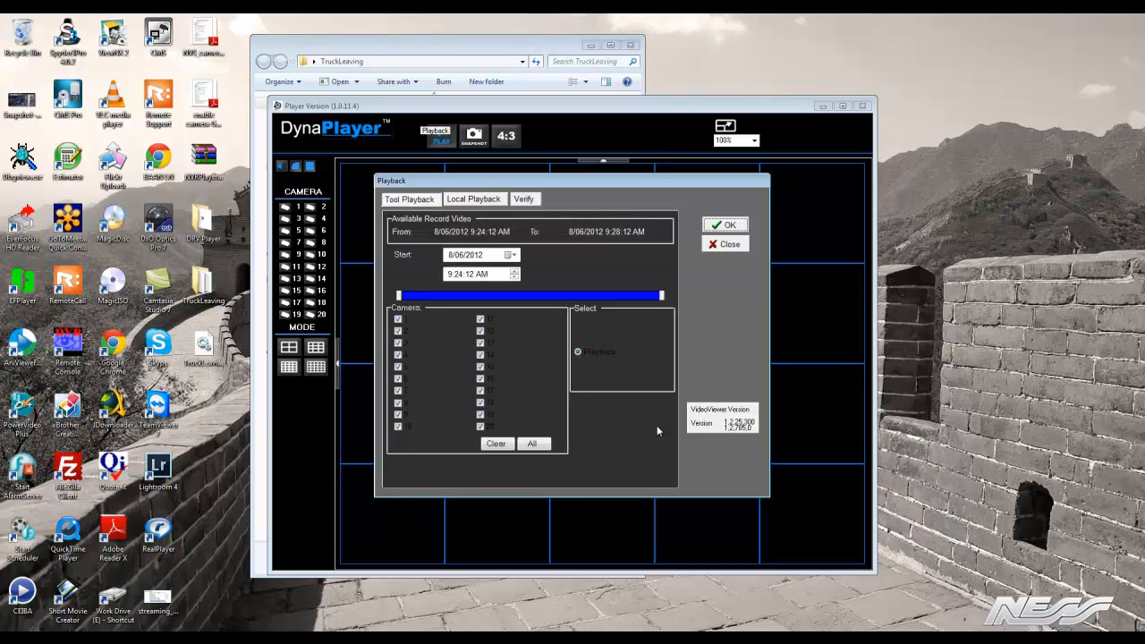
{"action": "left_click", "coordinate": [730, 227]}
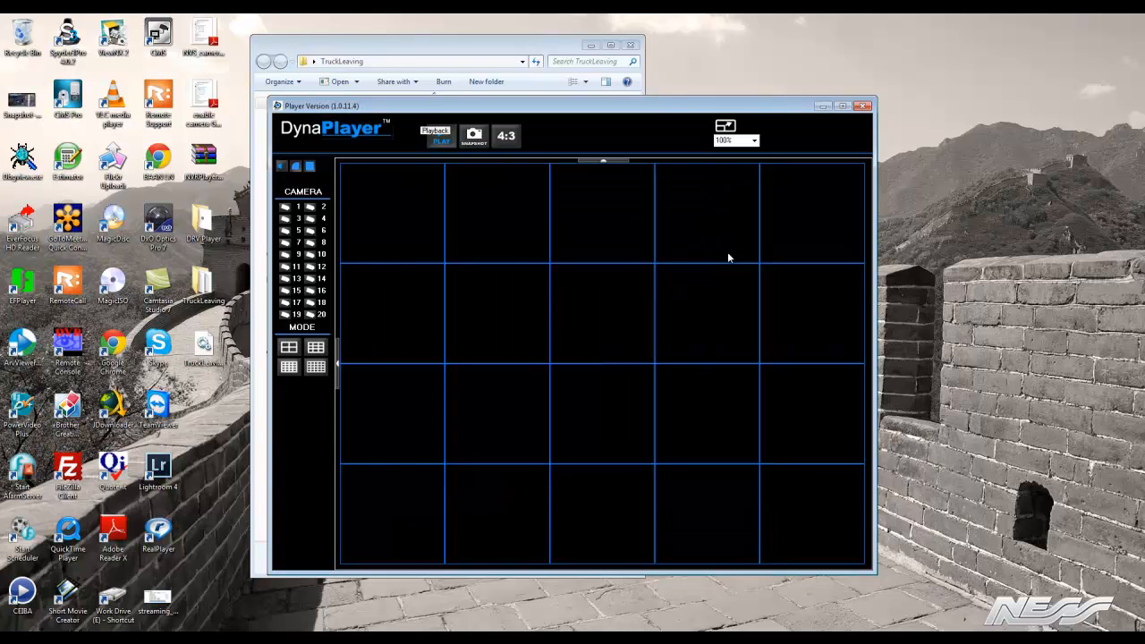
{"action": "left_click", "coordinate": [842, 108]}
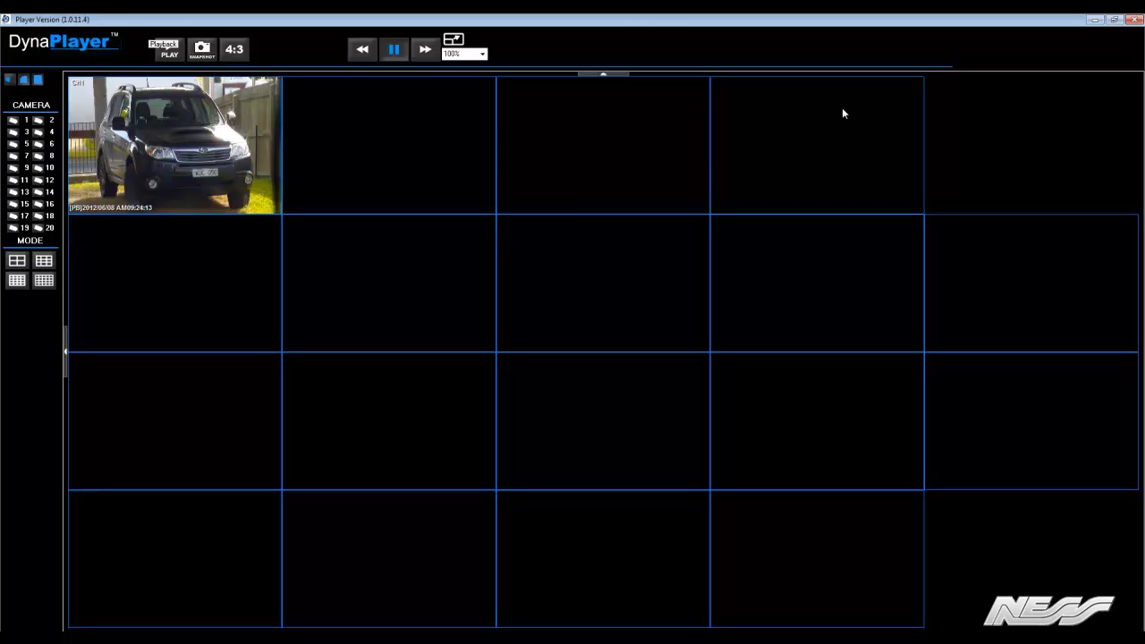
Enlarge the channel 1 footage to fill the viewing area, and close the player after watching it
{"action": "double_click", "coordinate": [185, 186]}
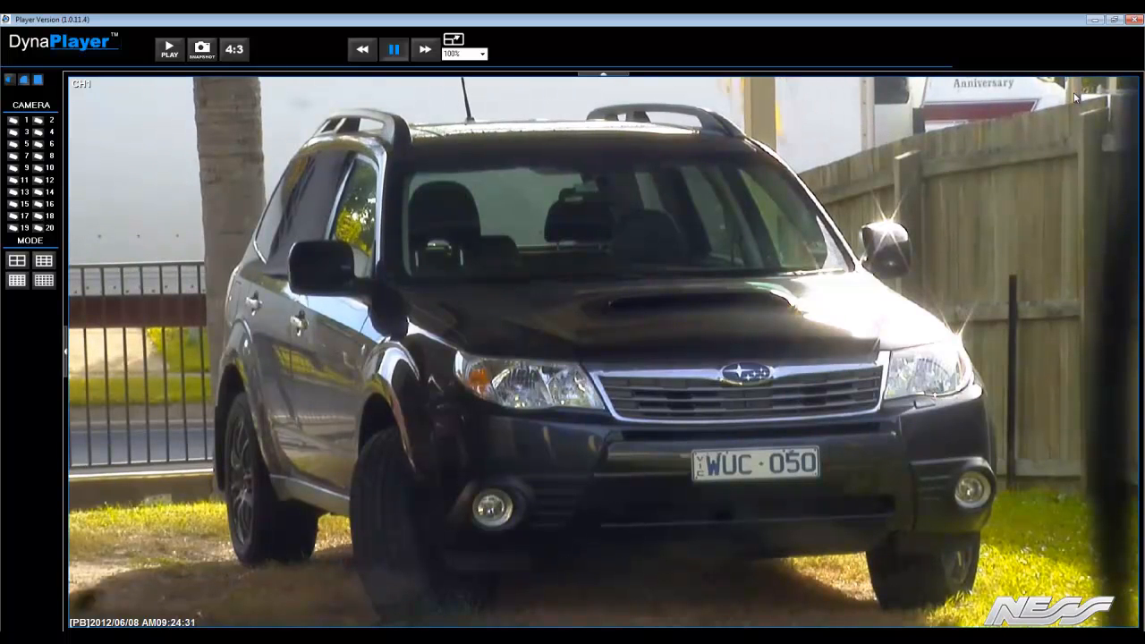
{"action": "left_click", "coordinate": [1136, 28]}
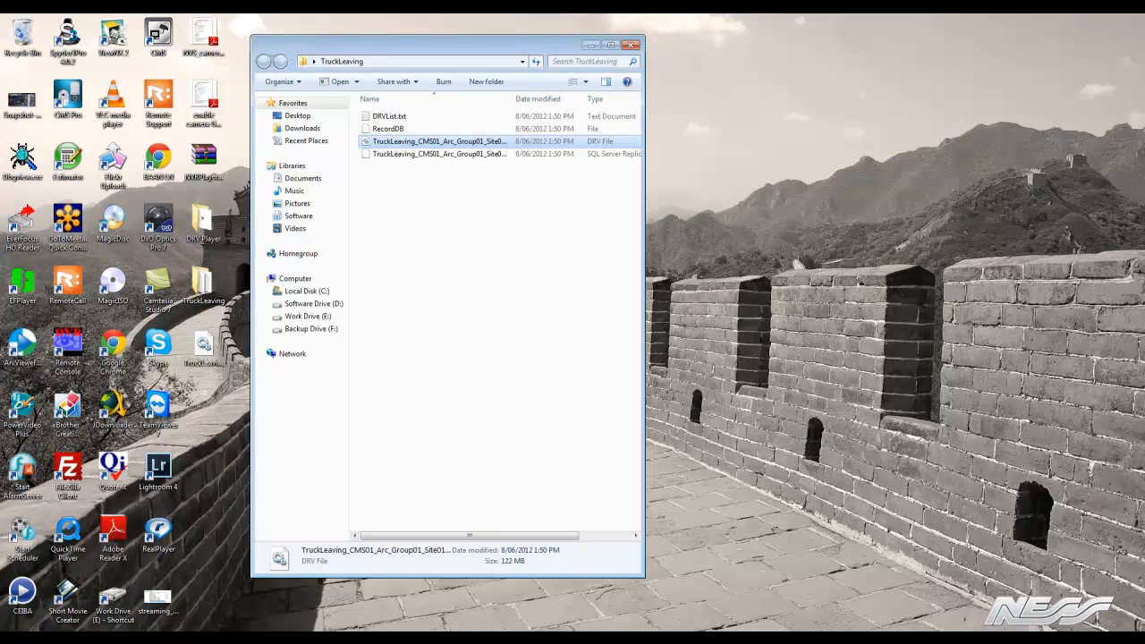